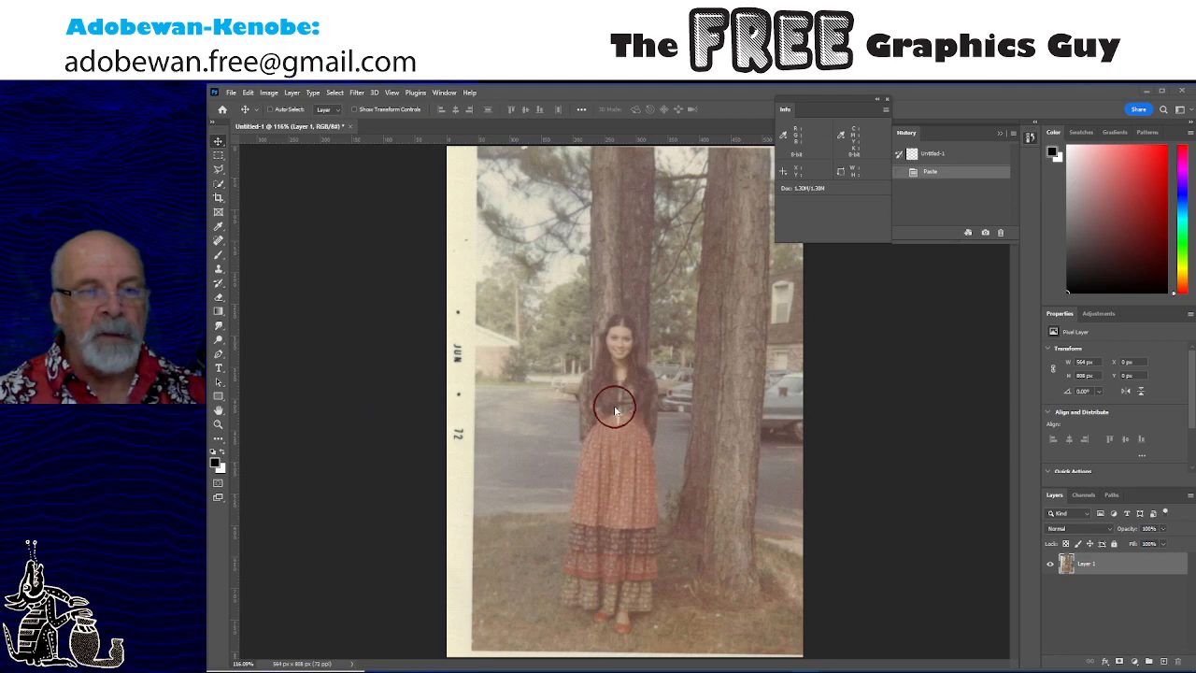
# Convert the image to CMYK Color mode and add a Levels adjustment layer above the photo.
pyautogui.click(272, 94)
pyautogui.moveTo(276, 107)
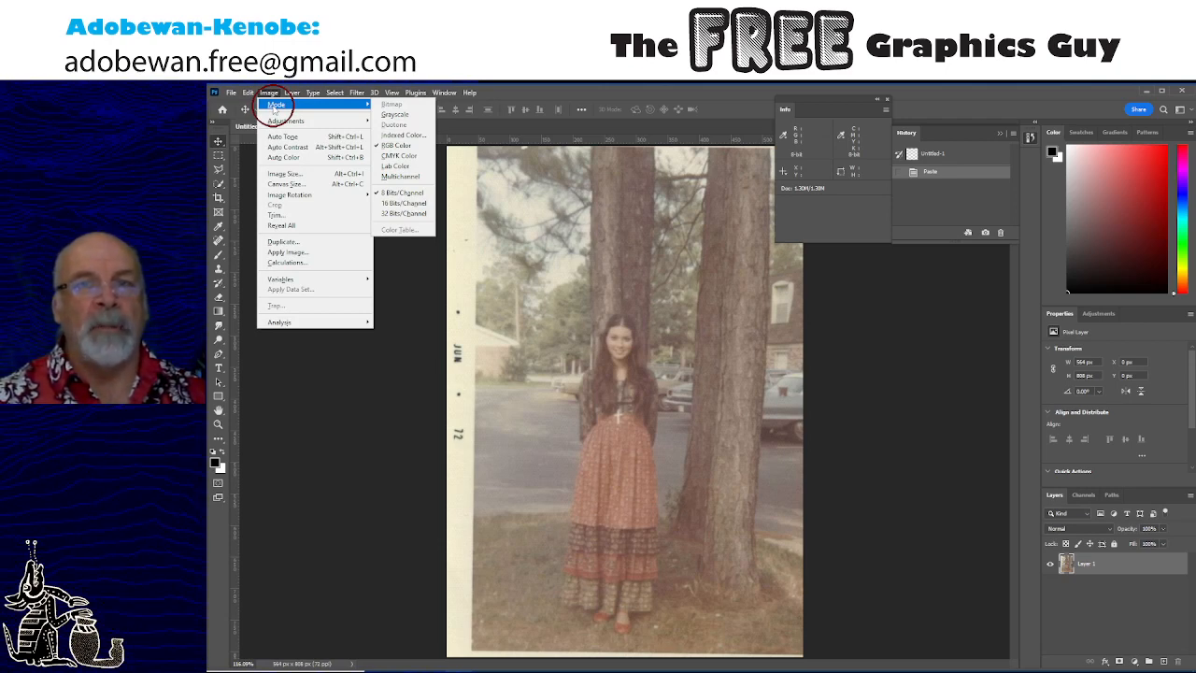
pyautogui.click(393, 156)
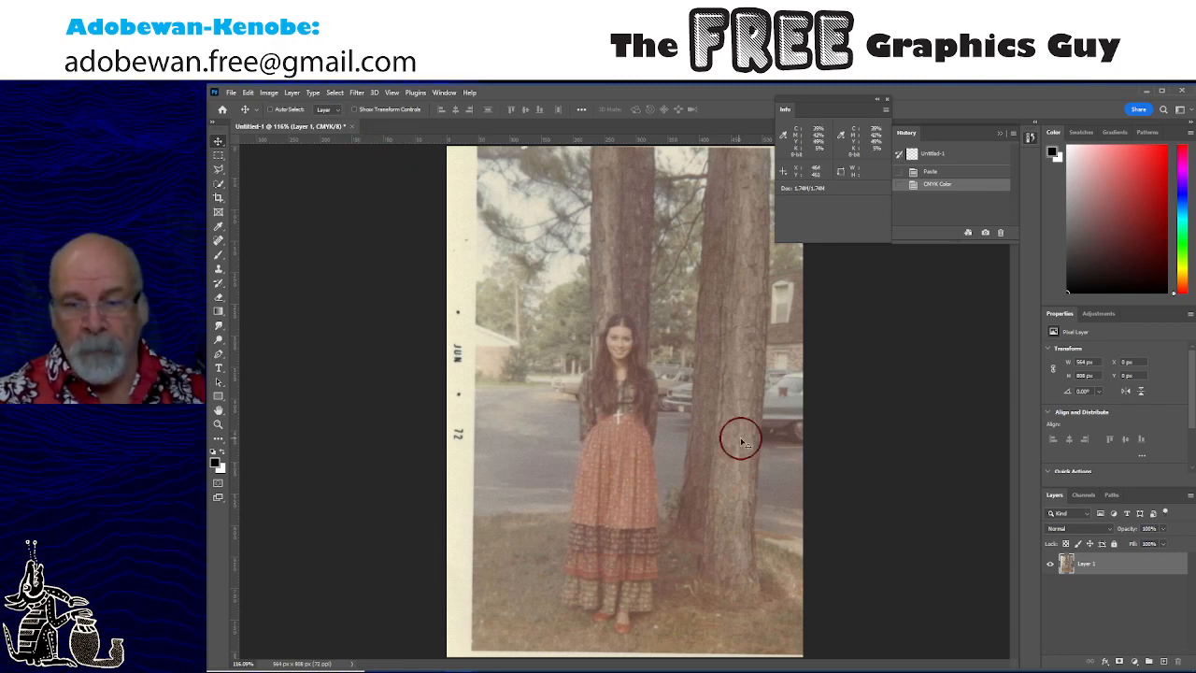
pyautogui.click(1134, 661)
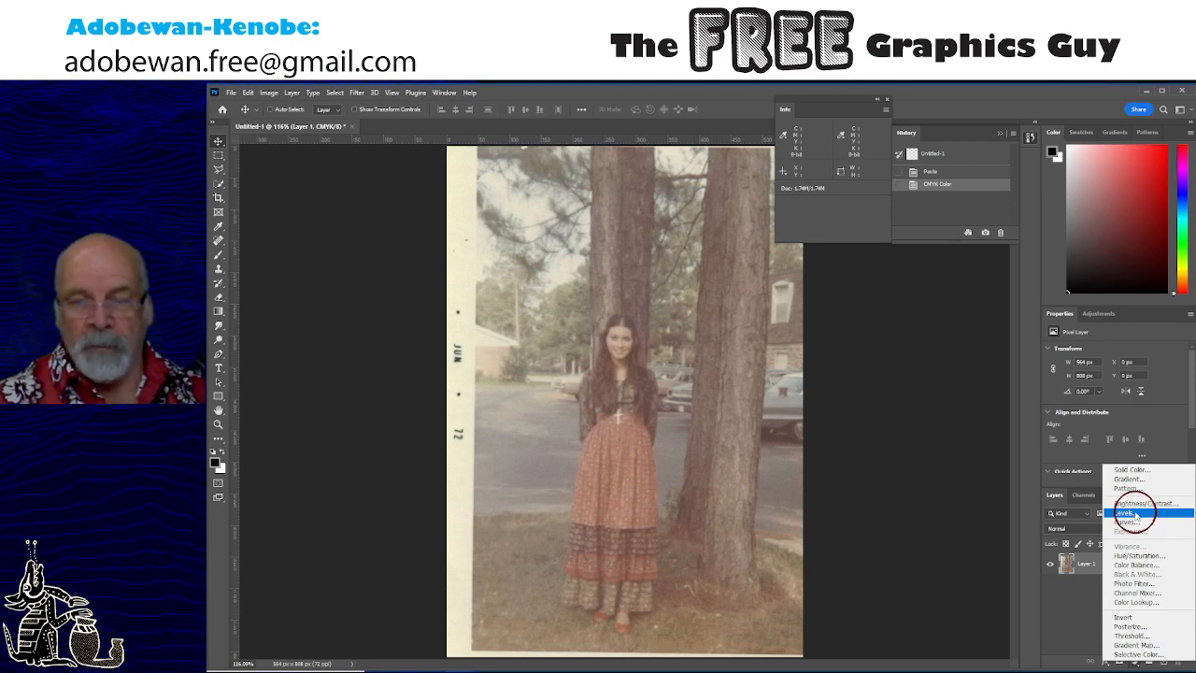
pyautogui.click(1128, 513)
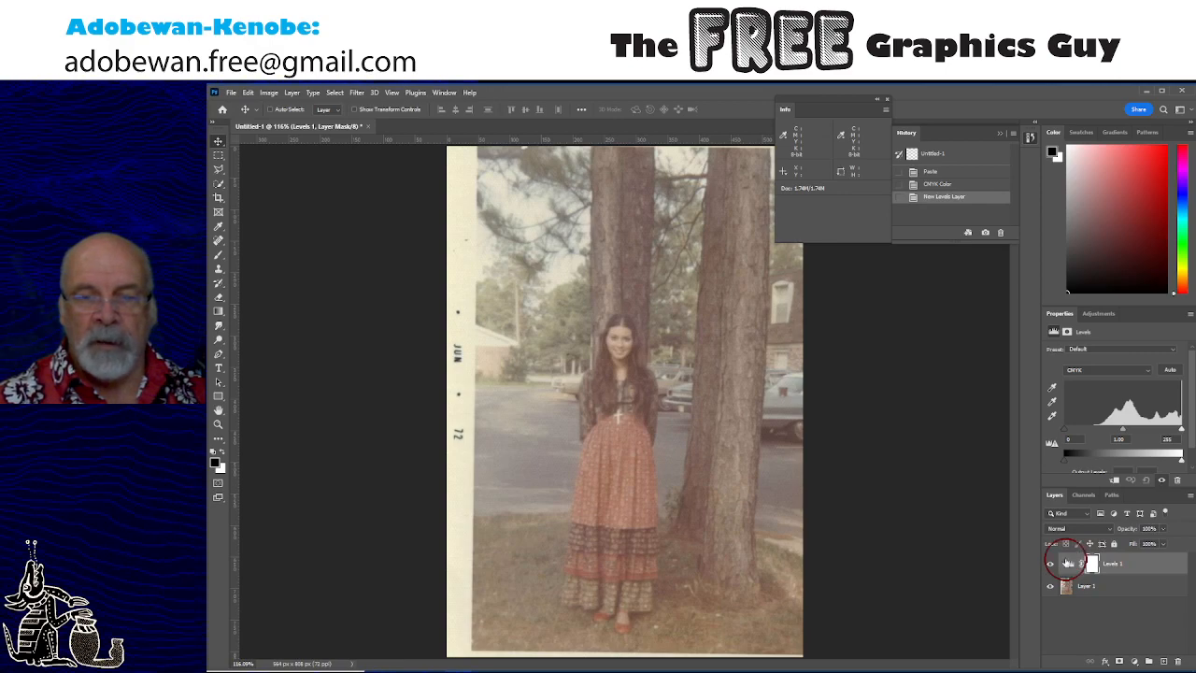
# Try a shadow input level of 198 on the CMYK composite, comparing with the Levels layer hidden, and reset it to 0.
pyautogui.moveTo(1063, 430); pyautogui.dragTo(1152, 431)
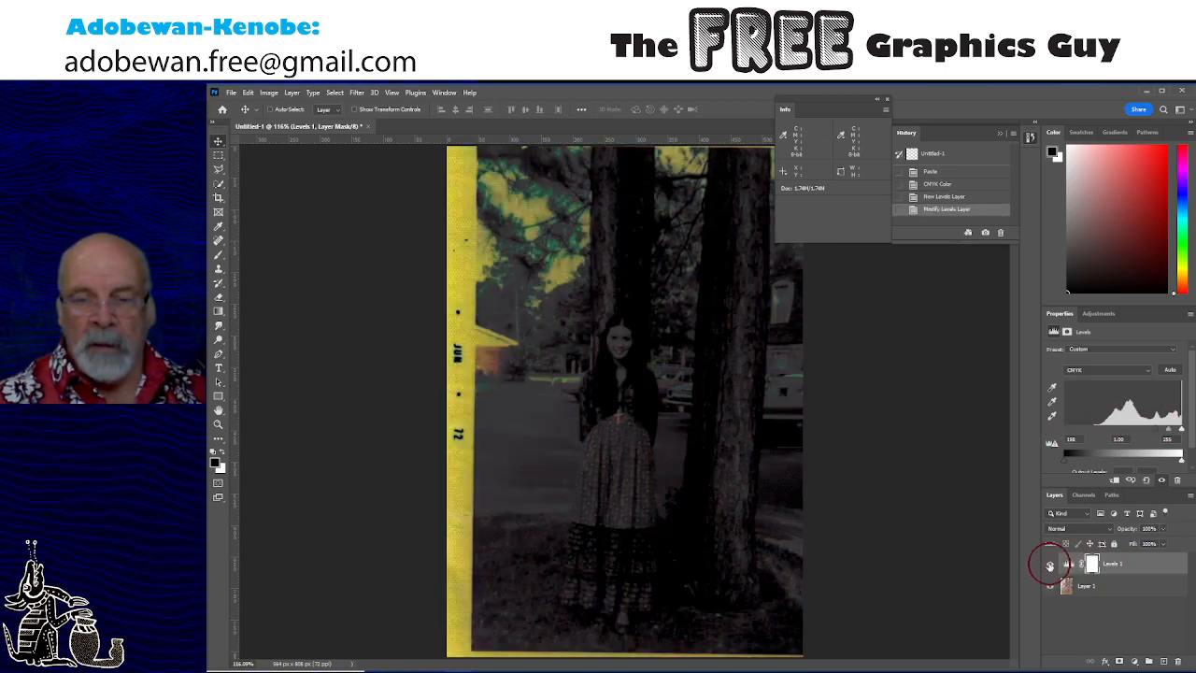
pyautogui.click(1049, 564)
pyautogui.click(1049, 565)
pyautogui.click(1049, 564)
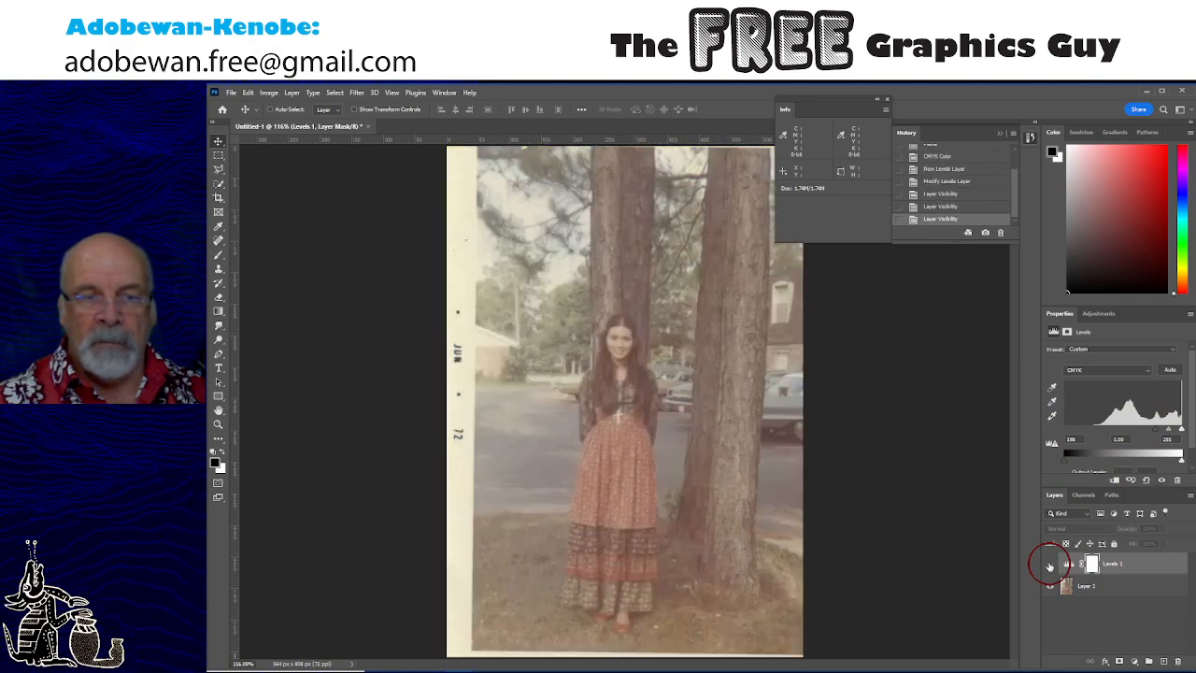
pyautogui.click(1050, 564)
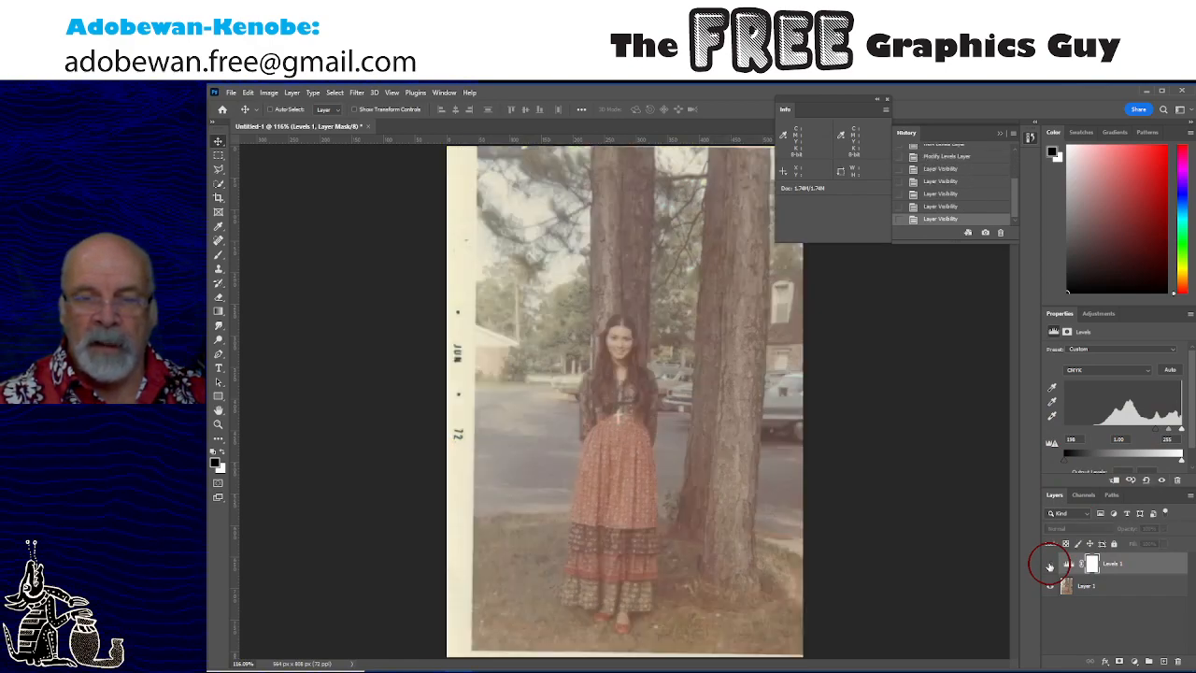
pyautogui.click(1050, 566)
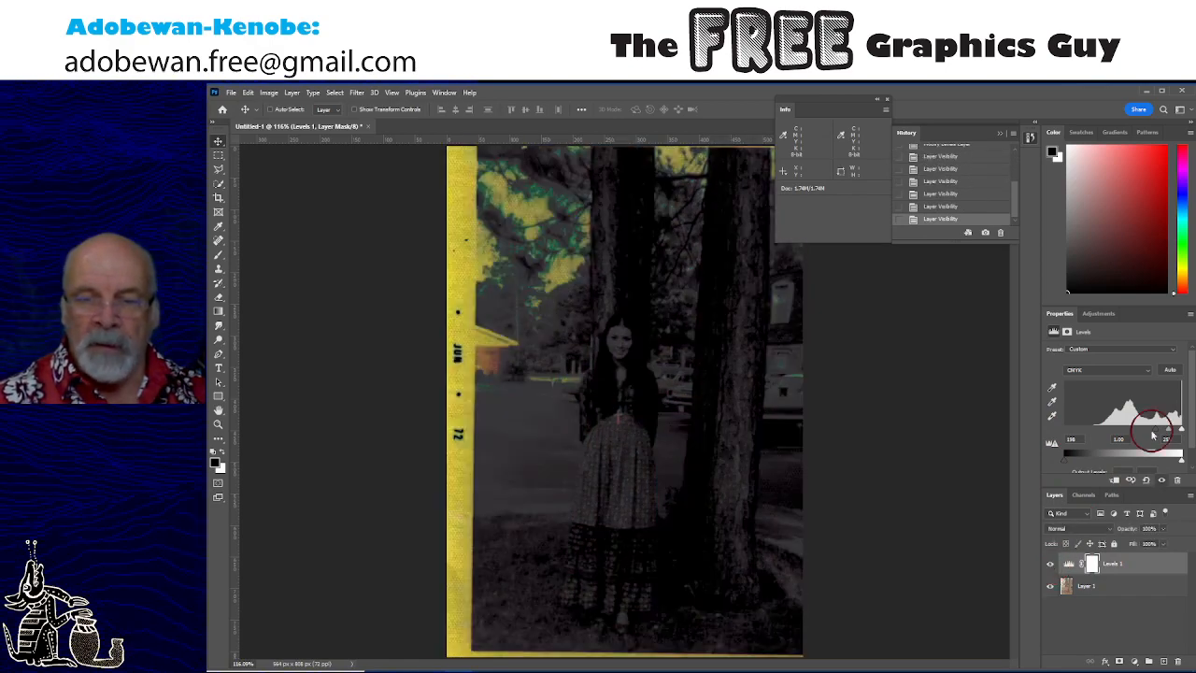
pyautogui.moveTo(1154, 430); pyautogui.dragTo(994, 448)
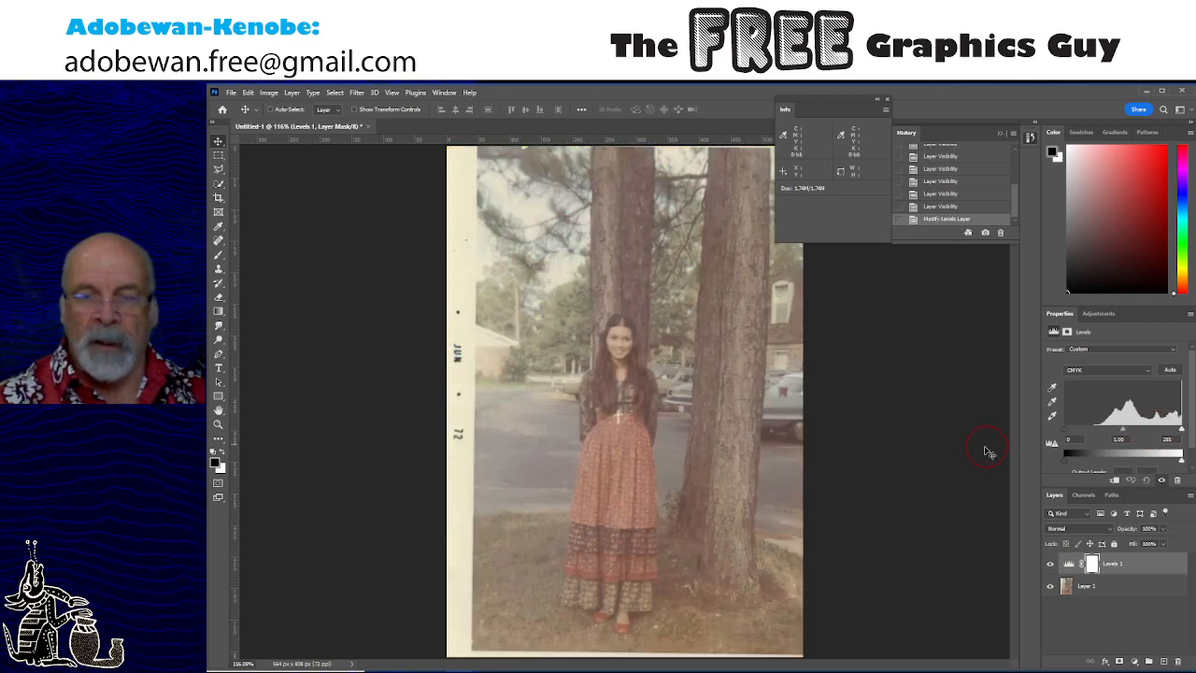
# In the Cyan channel of the Levels layer, set the shadow input level to 99 and raise the black output level slightly.
pyautogui.click(1083, 373)
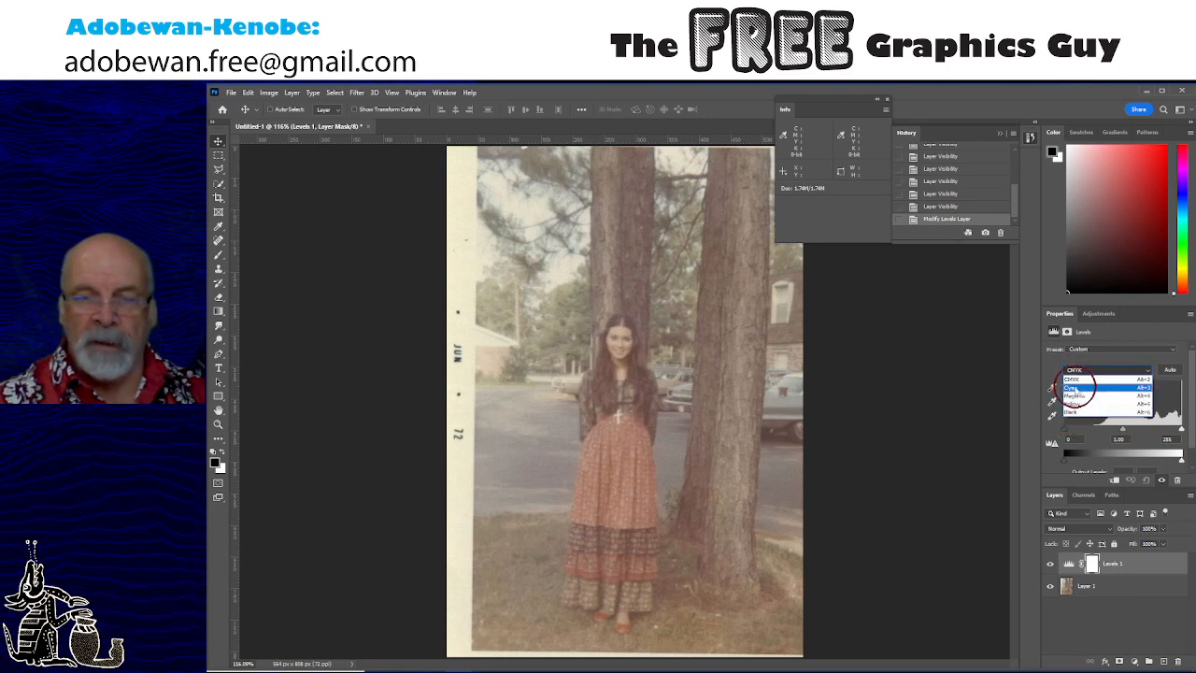
pyautogui.click(1075, 387)
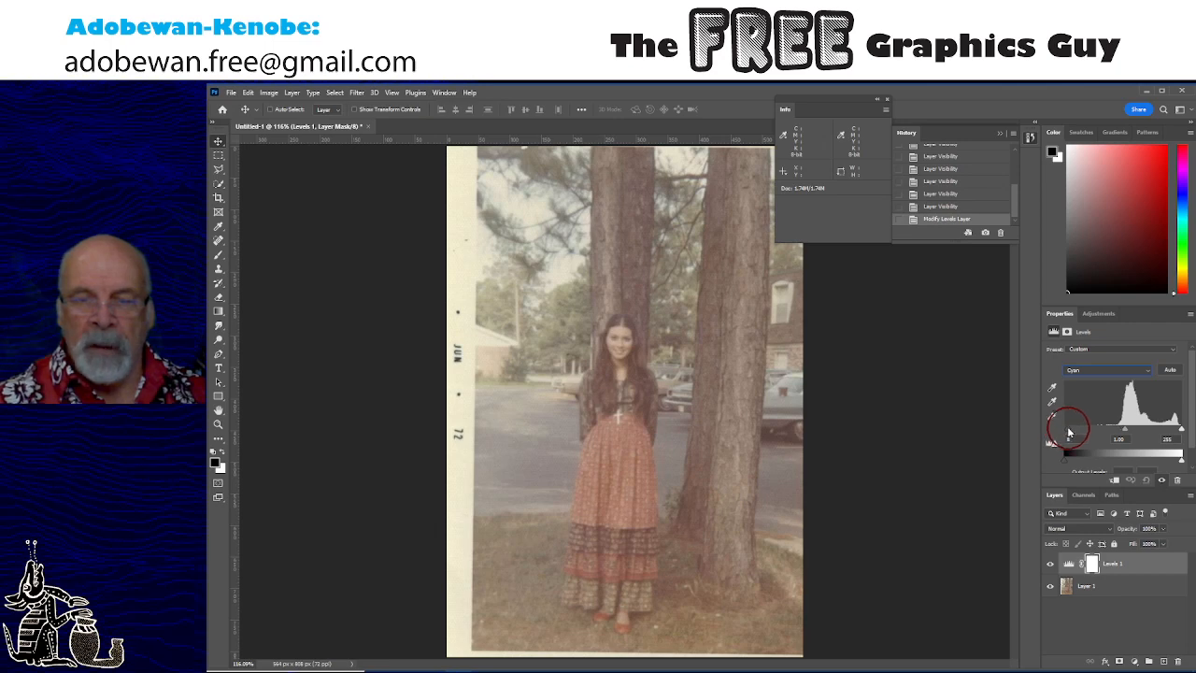
pyautogui.moveTo(1066, 431); pyautogui.dragTo(1109, 428)
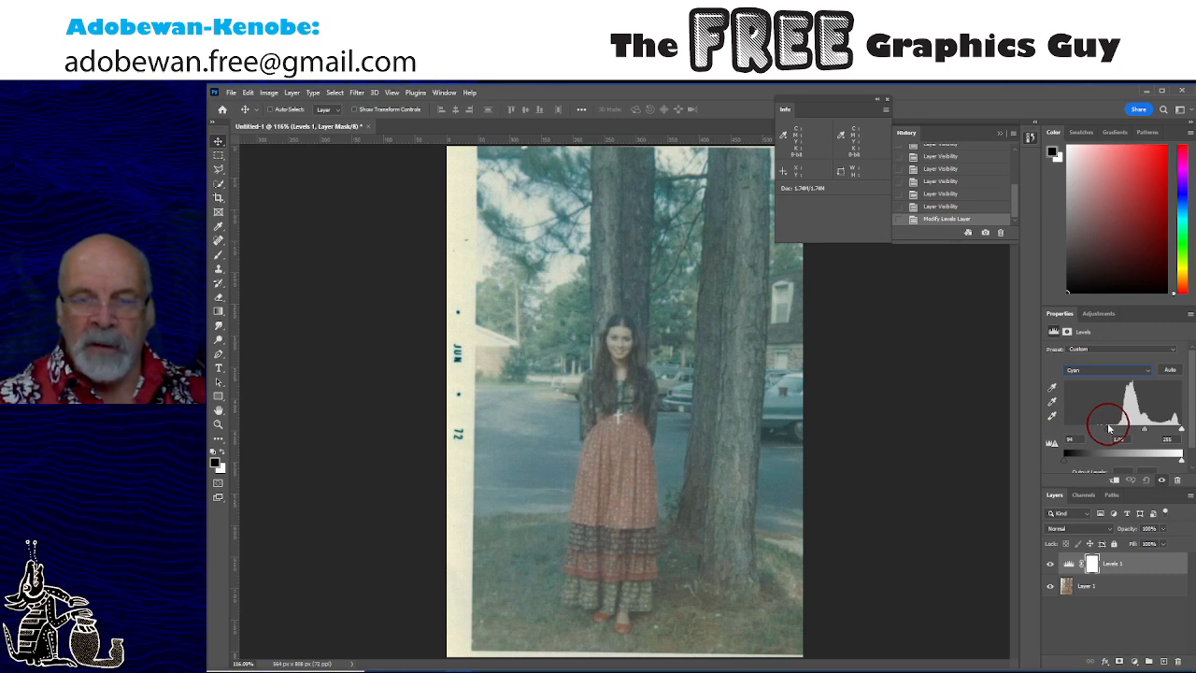
pyautogui.moveTo(1109, 428); pyautogui.dragTo(1139, 404)
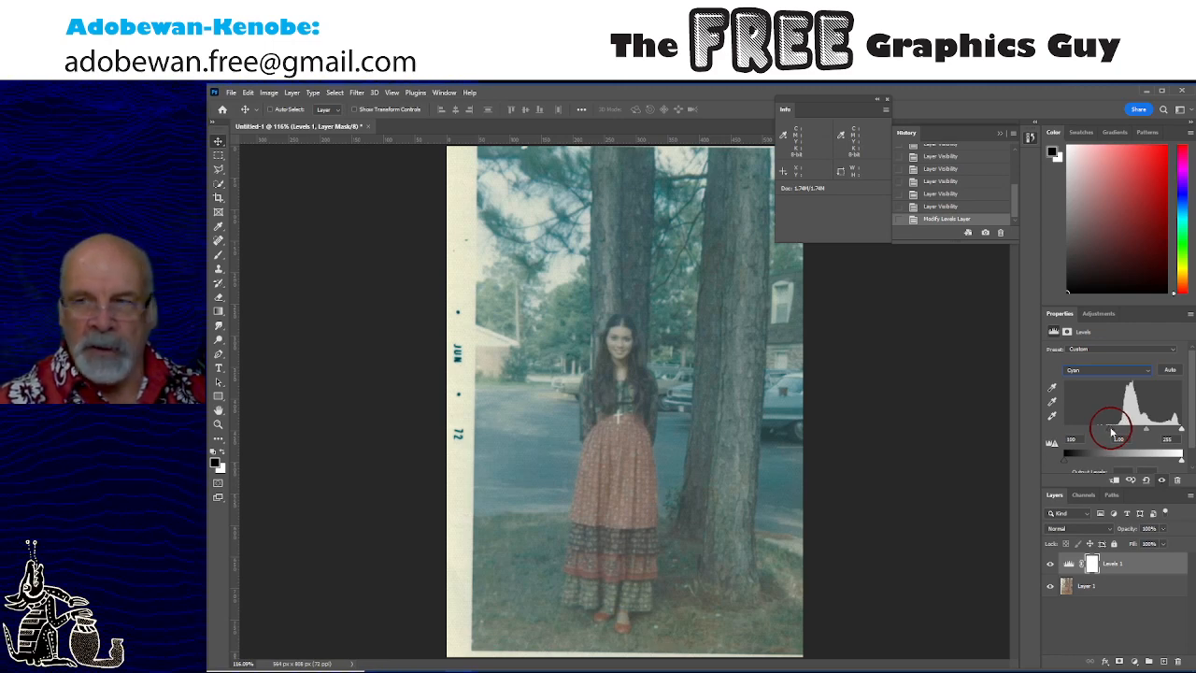
pyautogui.moveTo(1112, 432)
pyautogui.mouseDown()
pyautogui.moveTo(1146, 427)
pyautogui.moveTo(1110, 431)
pyautogui.mouseUp()
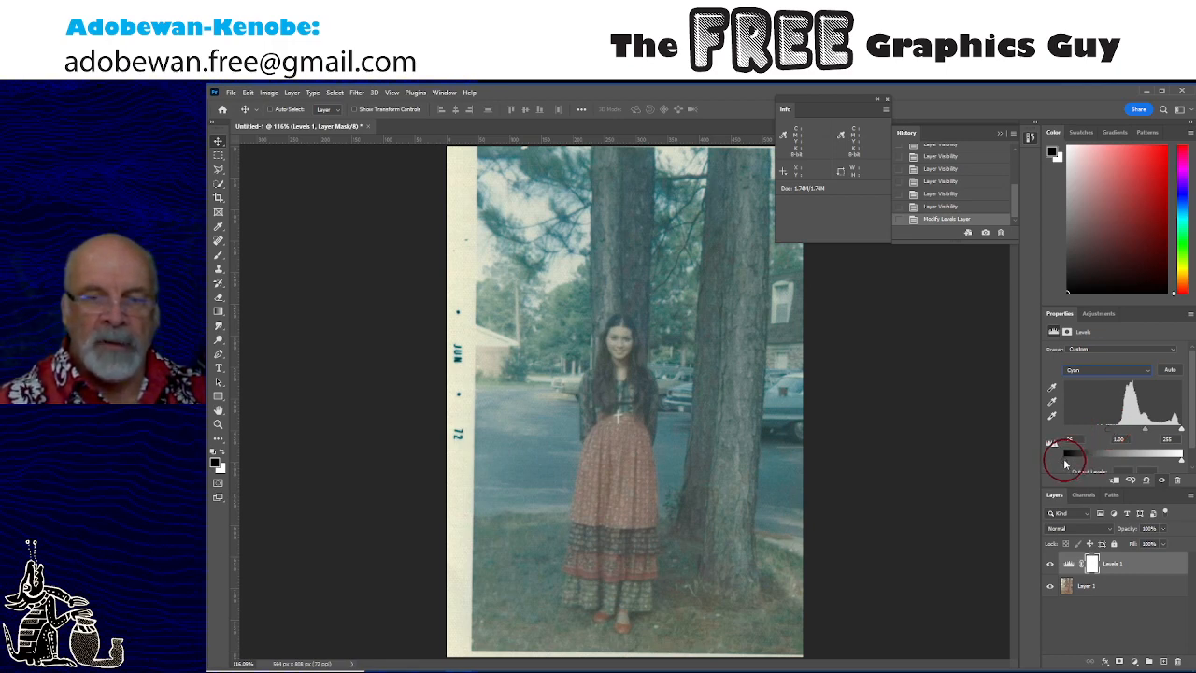
pyautogui.moveTo(1065, 465); pyautogui.dragTo(1089, 465)
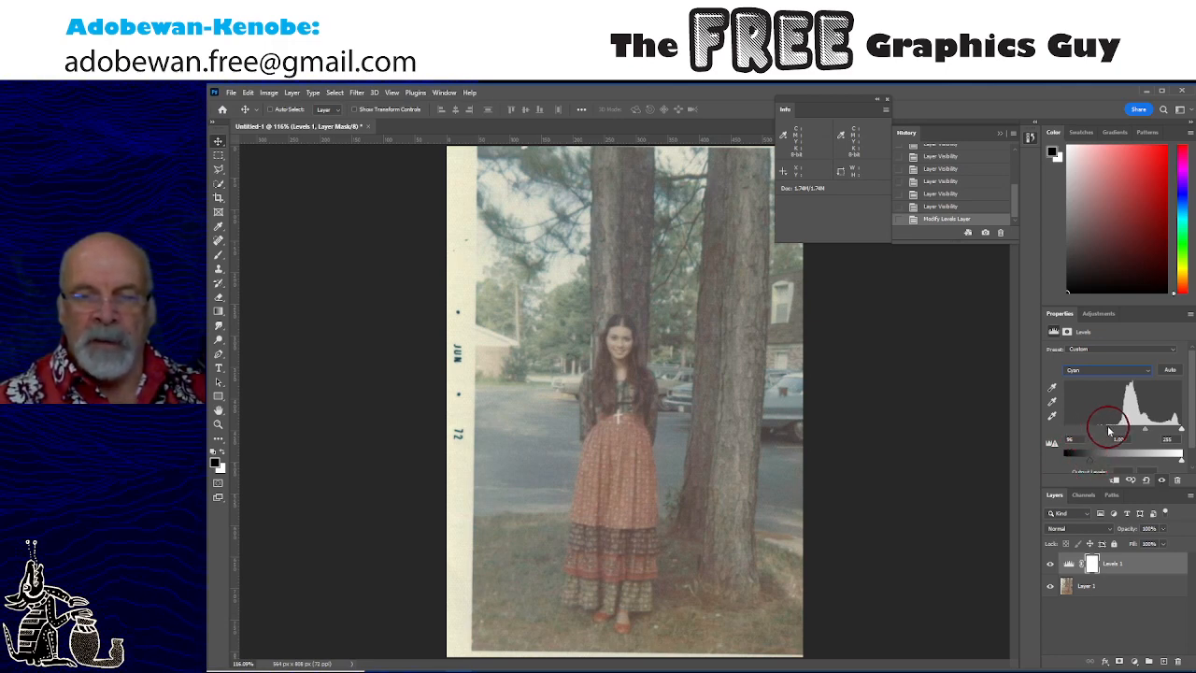
pyautogui.moveTo(1109, 430); pyautogui.dragTo(1112, 431)
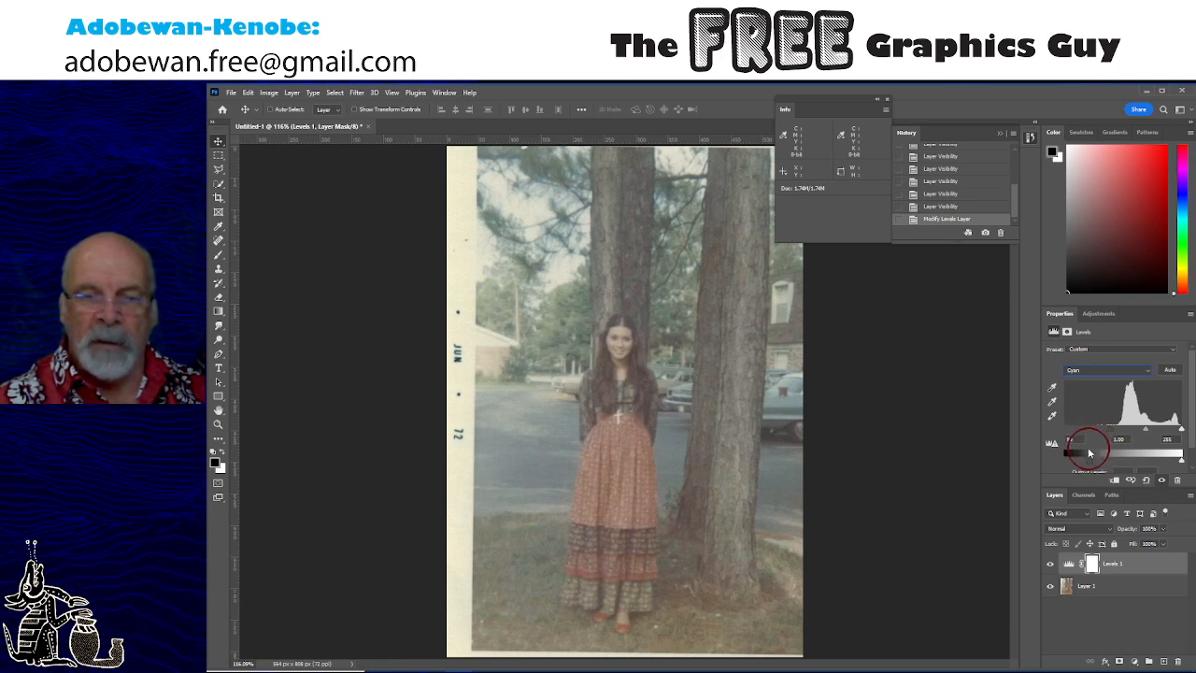
# In the Magenta channel of the Levels layer, set the shadow input level to 77 and raise the black output level slightly.
pyautogui.click(1088, 372)
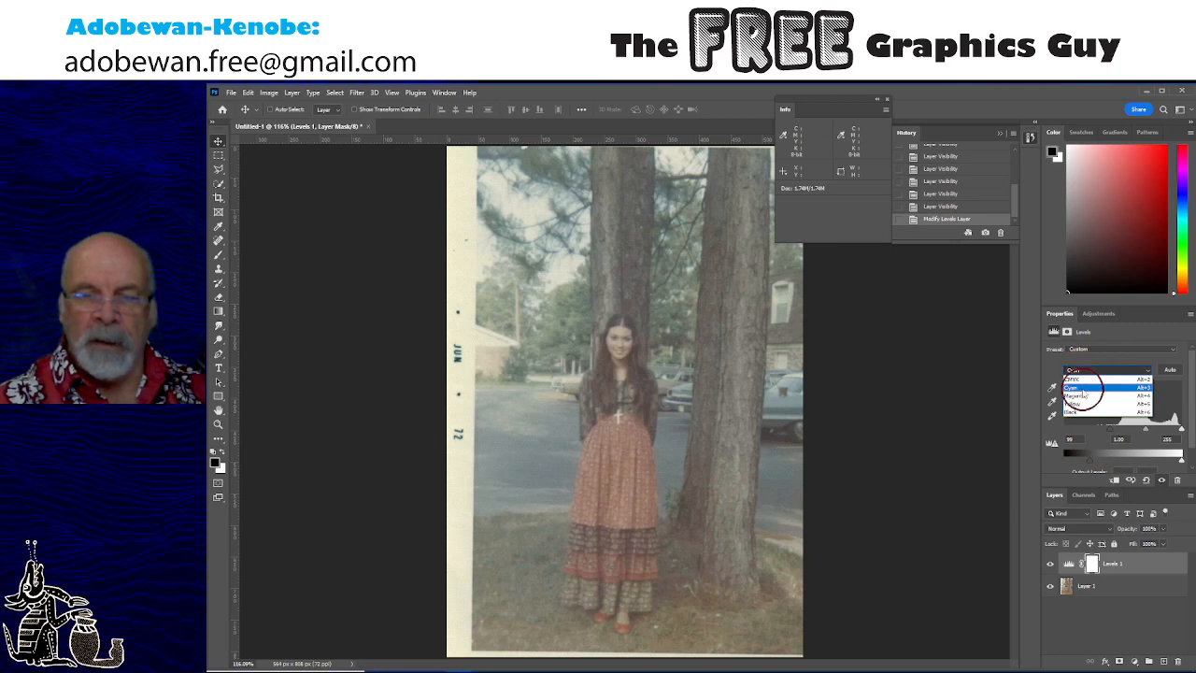
pyautogui.click(1082, 396)
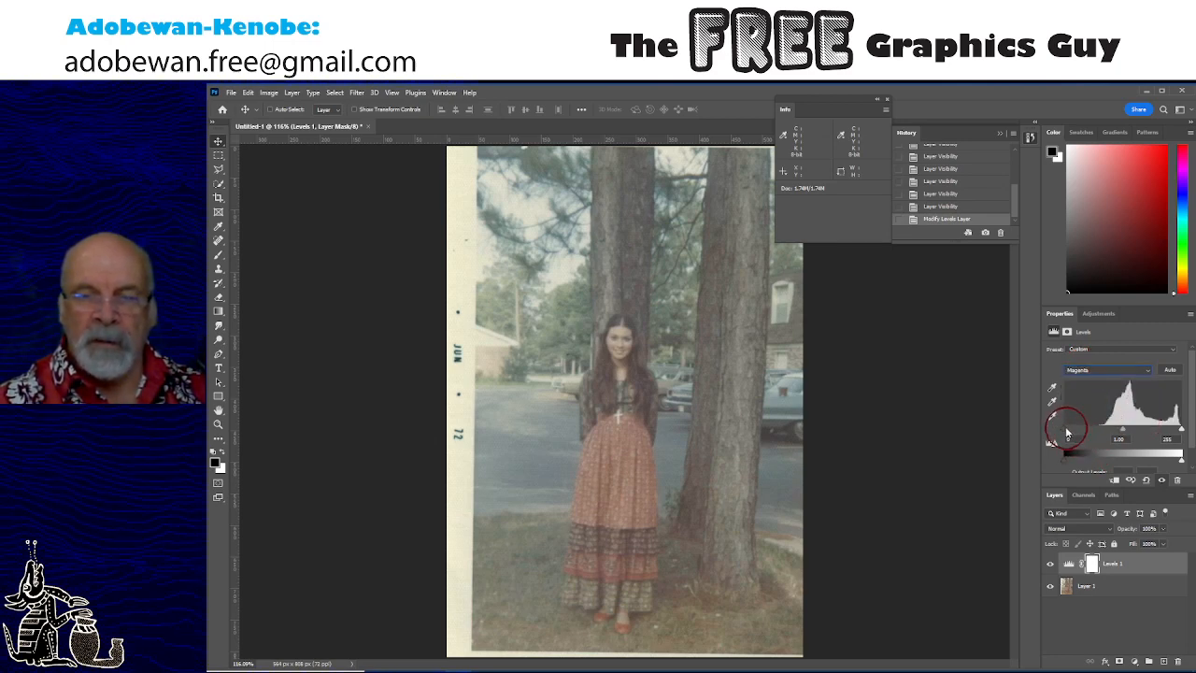
pyautogui.moveTo(1066, 427); pyautogui.dragTo(1100, 430)
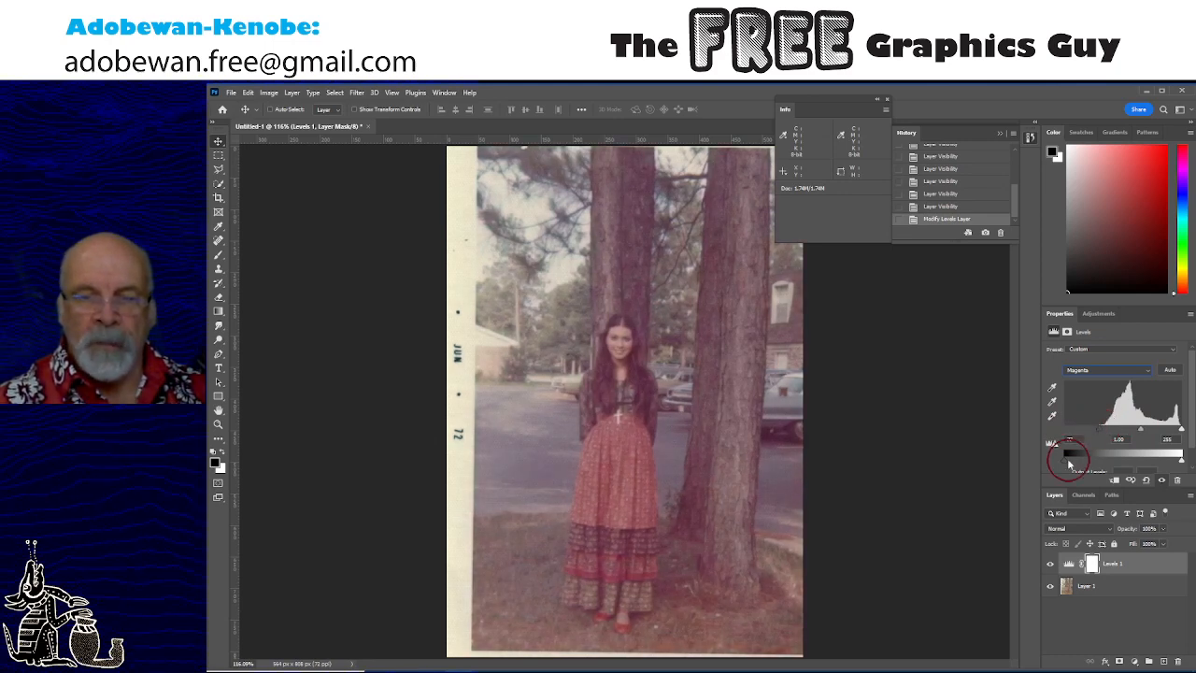
pyautogui.moveTo(1064, 461); pyautogui.dragTo(1082, 439)
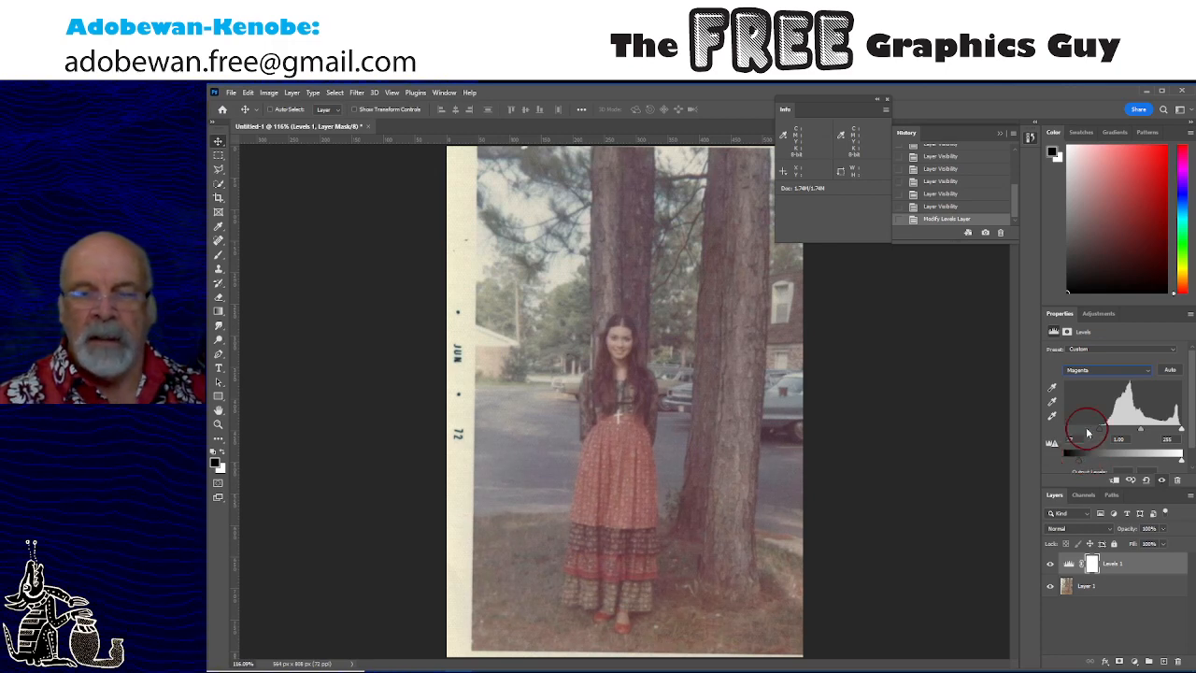
# In the Yellow channel of the Levels layer, set the input levels to 67 and 222 and raise the black output level slightly.
pyautogui.click(1090, 370)
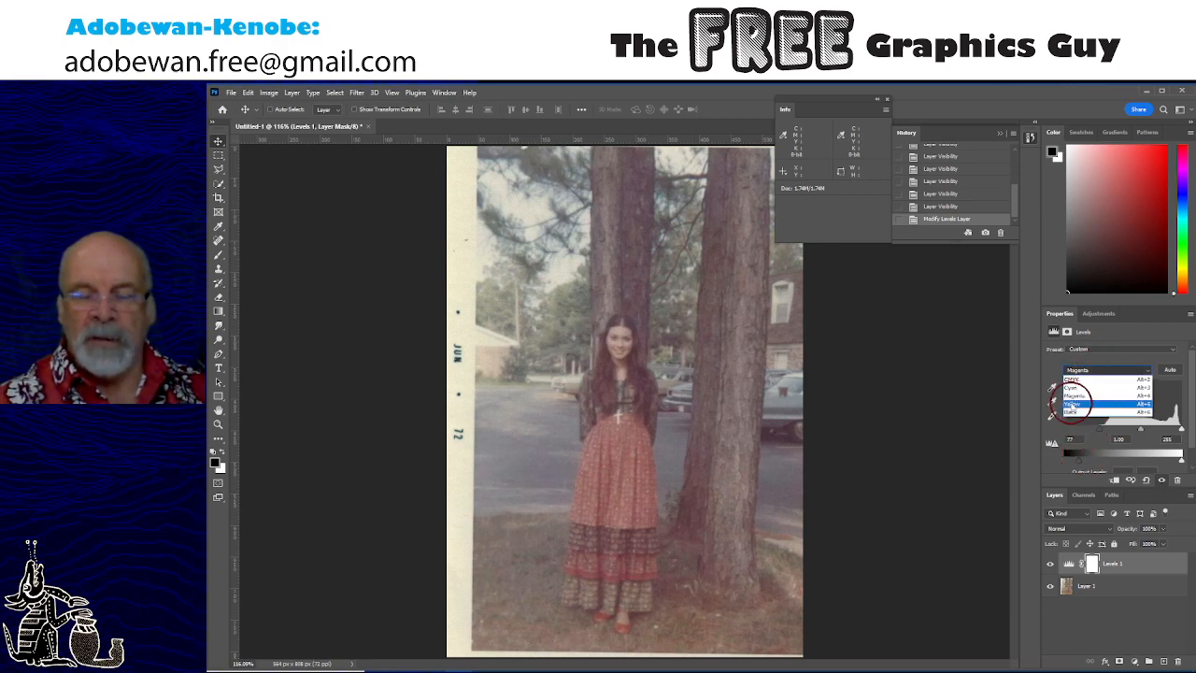
pyautogui.click(1072, 405)
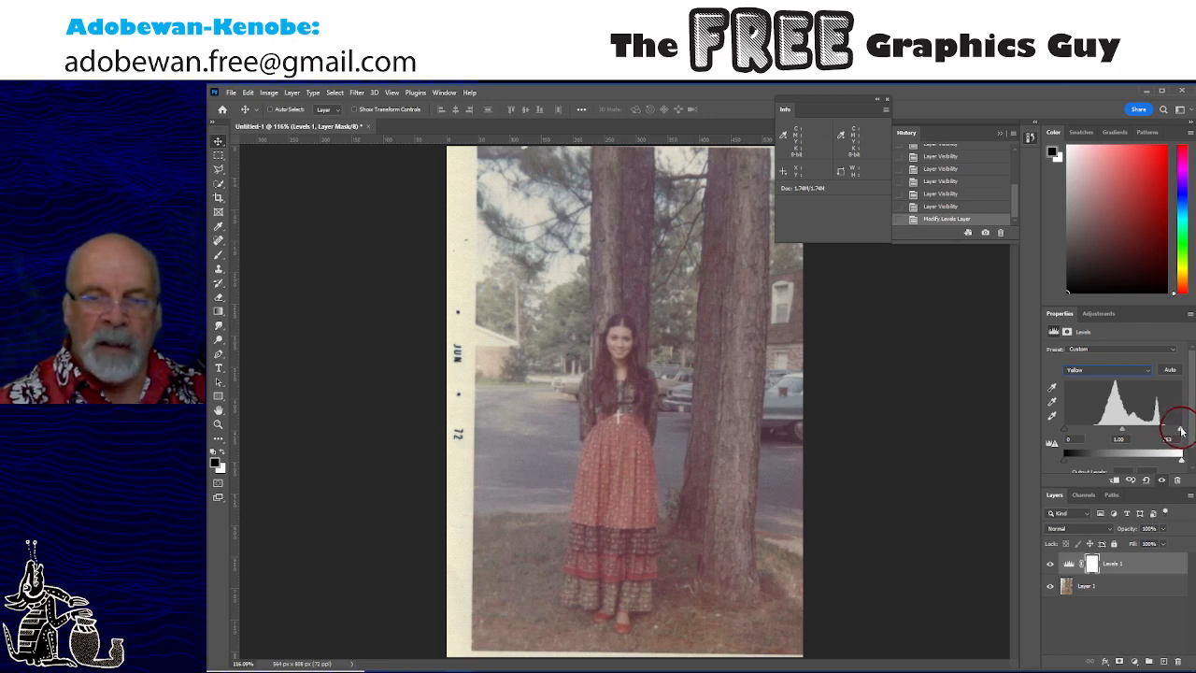
pyautogui.moveTo(1180, 431); pyautogui.dragTo(1167, 431)
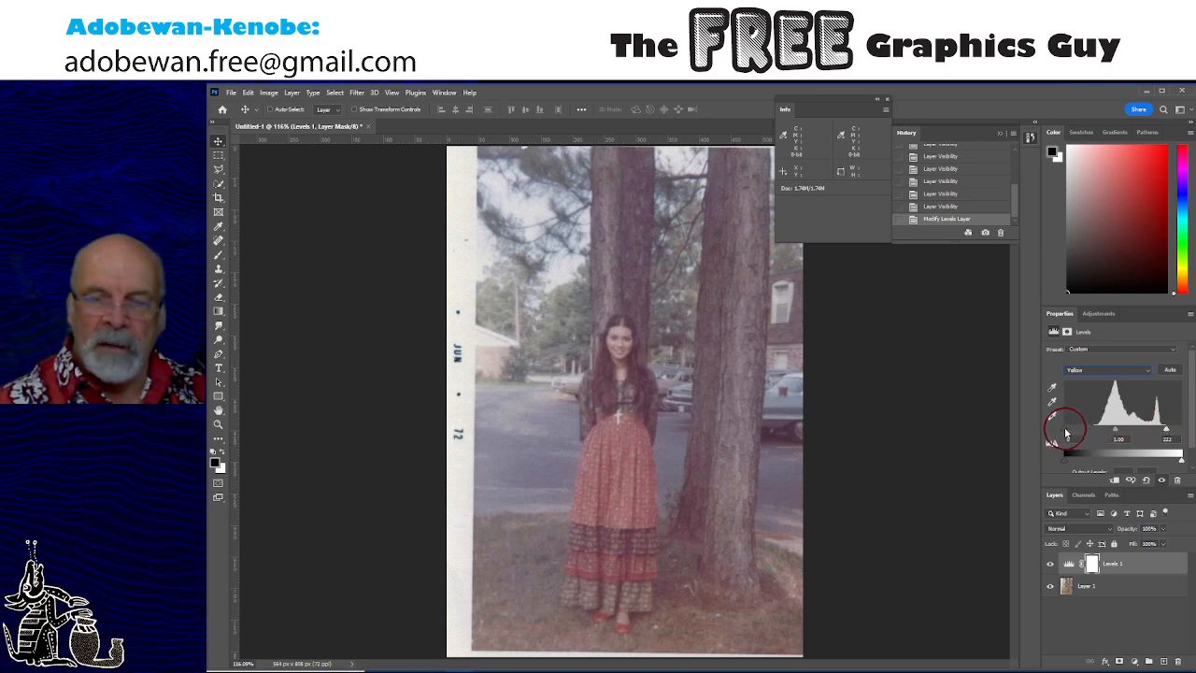
pyautogui.moveTo(1065, 432); pyautogui.dragTo(1096, 431)
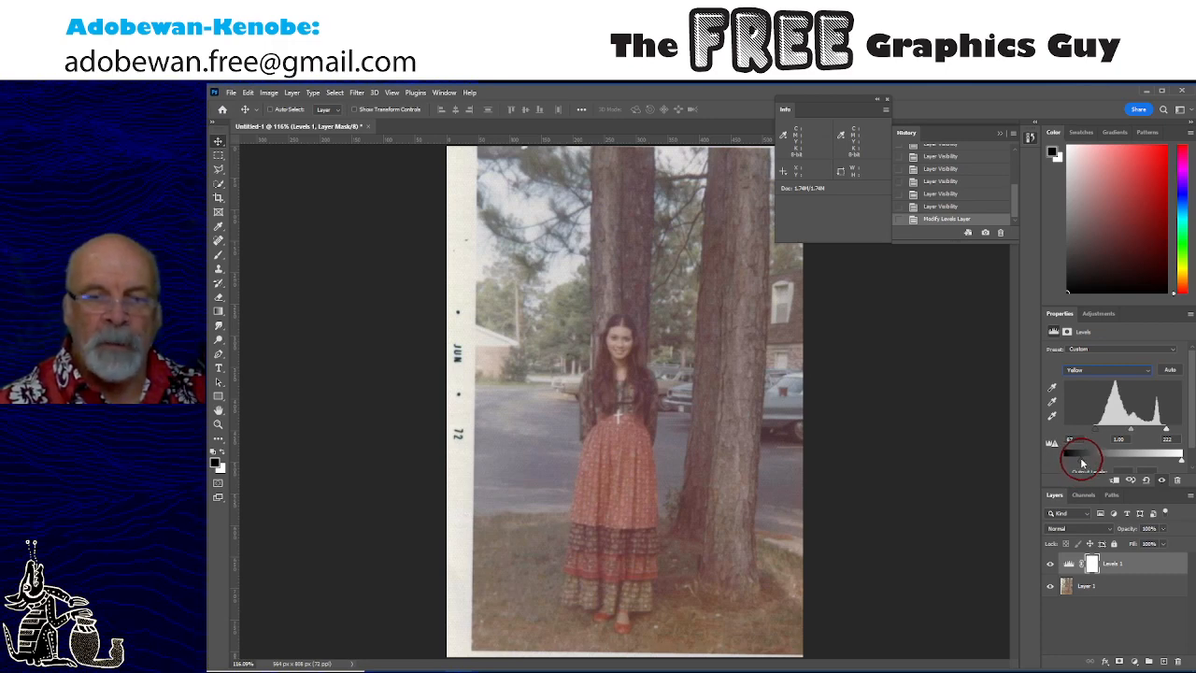
pyautogui.moveTo(1097, 459)
pyautogui.mouseDown()
pyautogui.moveTo(1130, 460)
pyautogui.moveTo(1084, 455)
pyautogui.moveTo(1129, 469)
pyautogui.moveTo(1092, 469)
pyautogui.moveTo(1146, 461)
pyautogui.moveTo(1048, 459)
pyautogui.moveTo(1038, 470)
pyautogui.moveTo(1066, 477)
pyautogui.moveTo(1026, 473)
pyautogui.moveTo(1082, 467)
pyautogui.moveTo(1070, 477)
pyautogui.moveTo(1041, 474)
pyautogui.moveTo(1085, 464)
pyautogui.mouseUp()
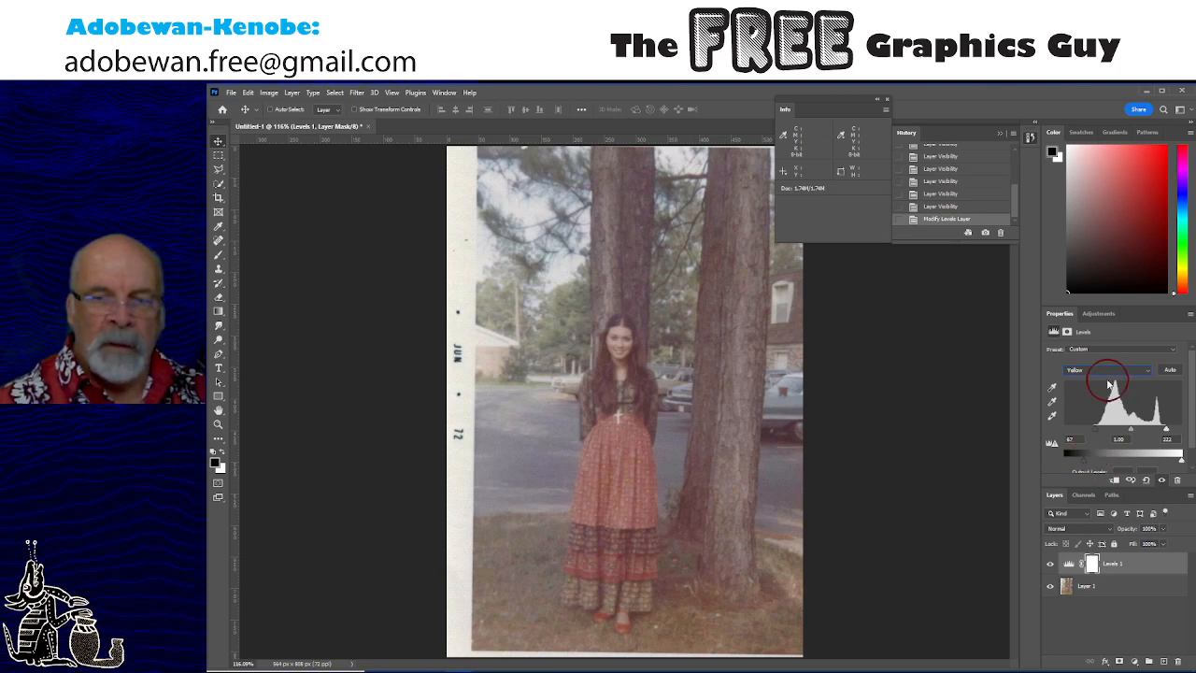
# In the Black channel of the Levels layer, set the shadow input level to 133 and raise the black output level slightly.
pyautogui.click(1105, 372)
pyautogui.click(1088, 412)
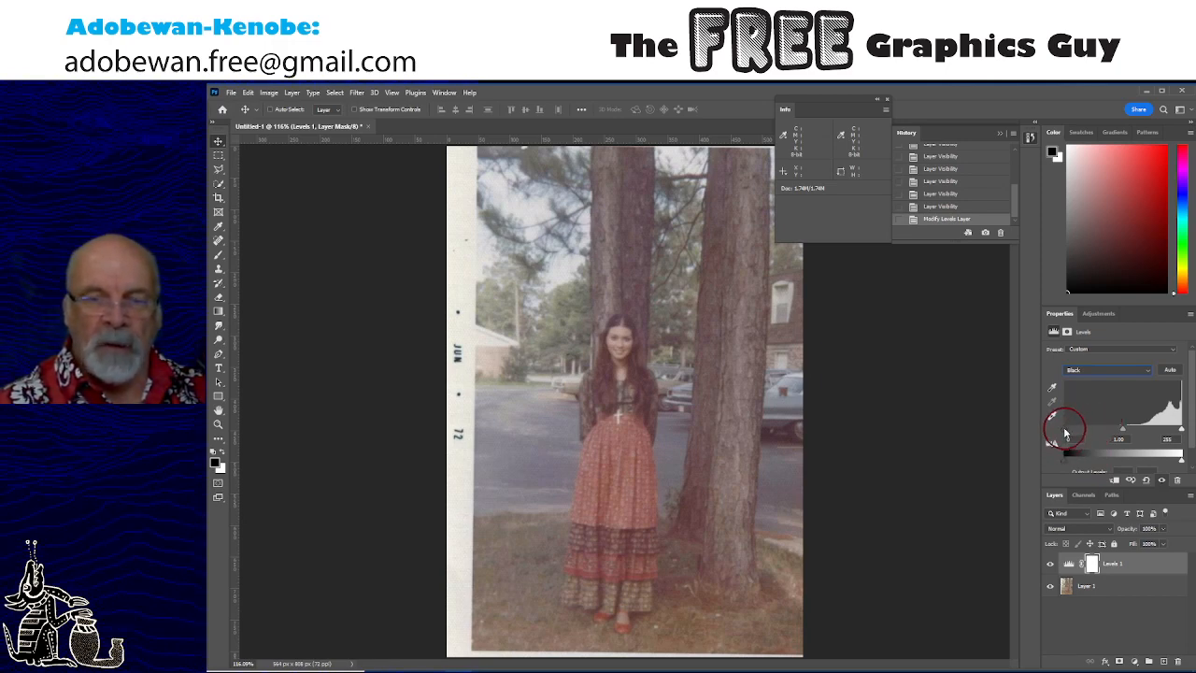
pyautogui.moveTo(1066, 432); pyautogui.dragTo(1127, 430)
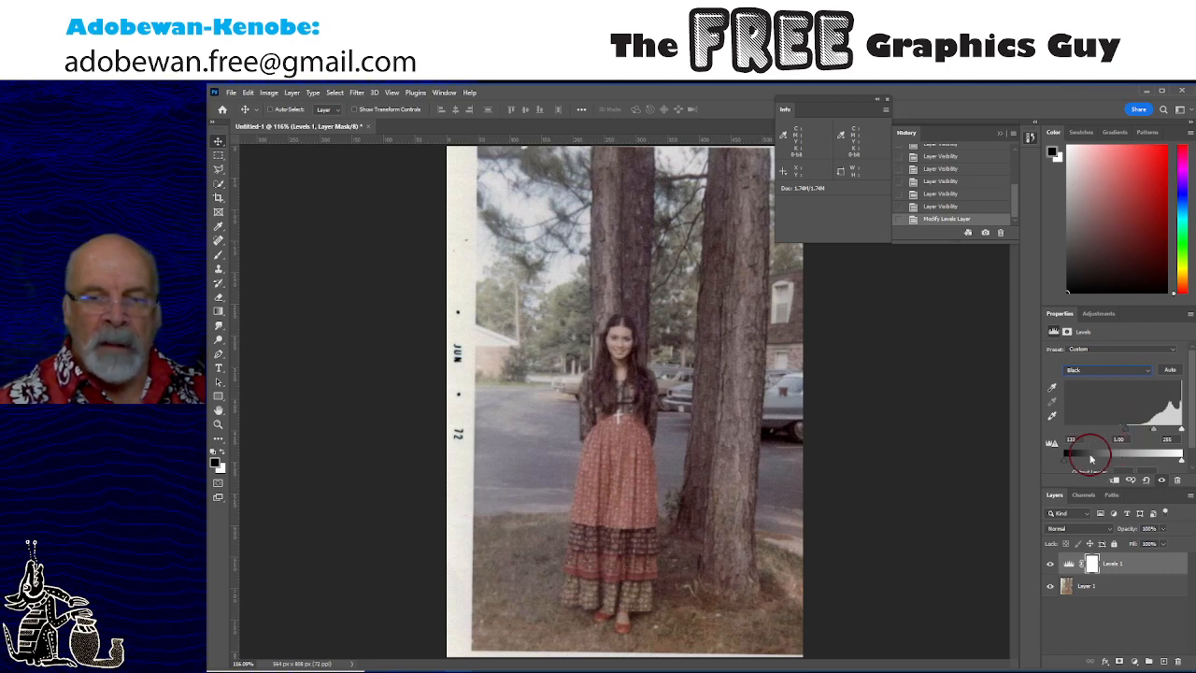
pyautogui.moveTo(1065, 464)
pyautogui.mouseDown()
pyautogui.moveTo(1097, 462)
pyautogui.moveTo(1078, 462)
pyautogui.mouseUp()
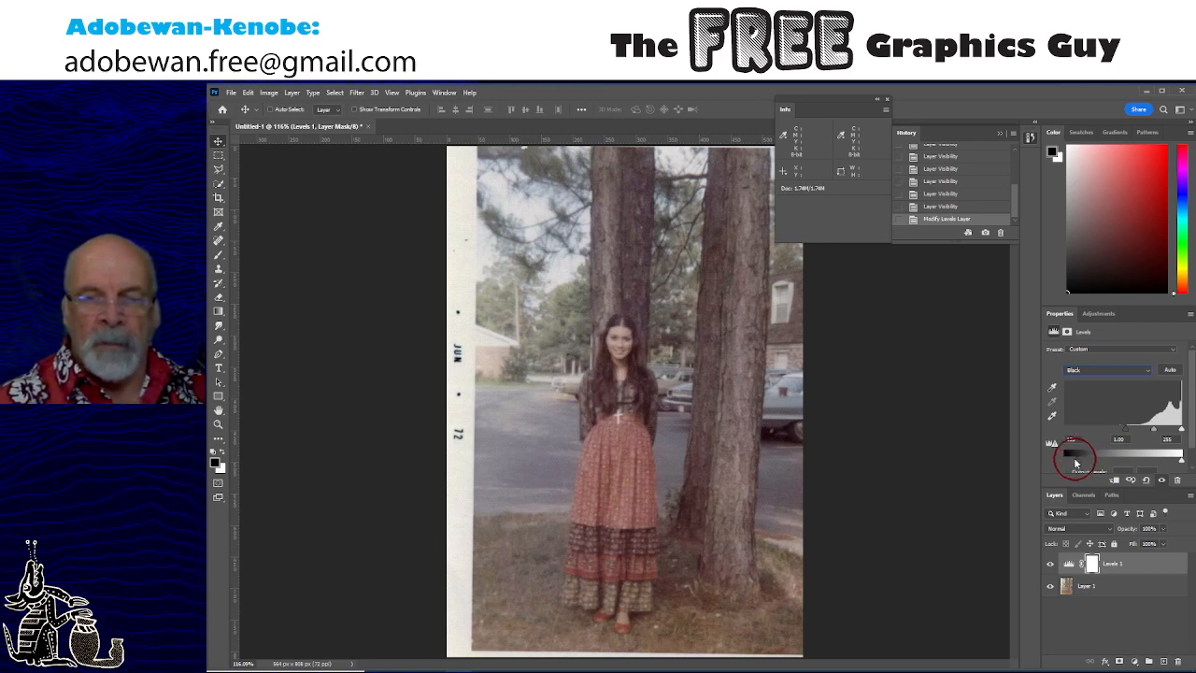
# Toggle the Levels layer's visibility several times to compare the corrected photo with the original.
pyautogui.click(1050, 566)
pyautogui.click(1051, 566)
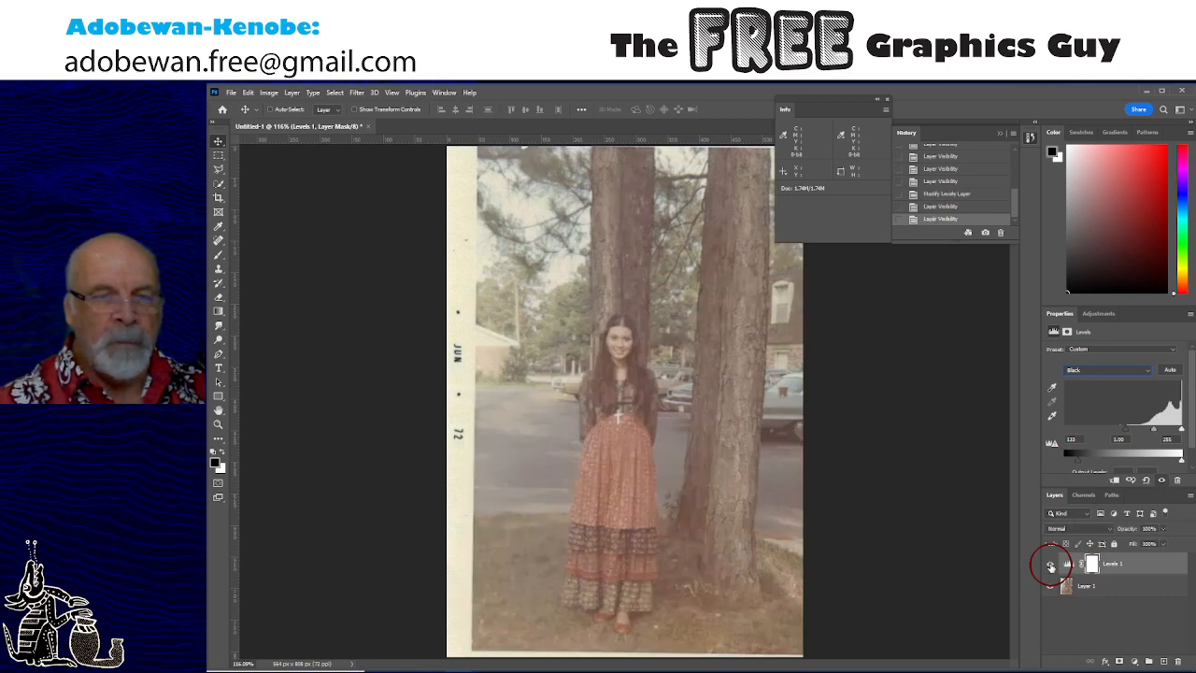
pyautogui.click(1051, 566)
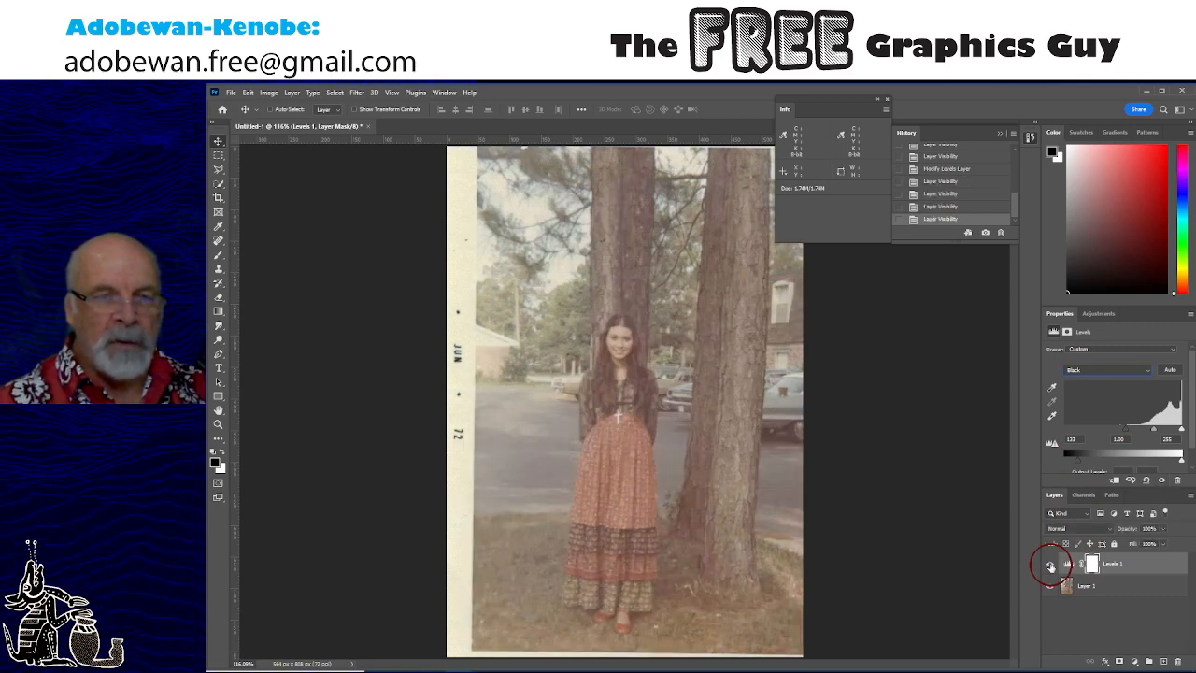
pyautogui.click(1050, 566)
pyautogui.click(1051, 566)
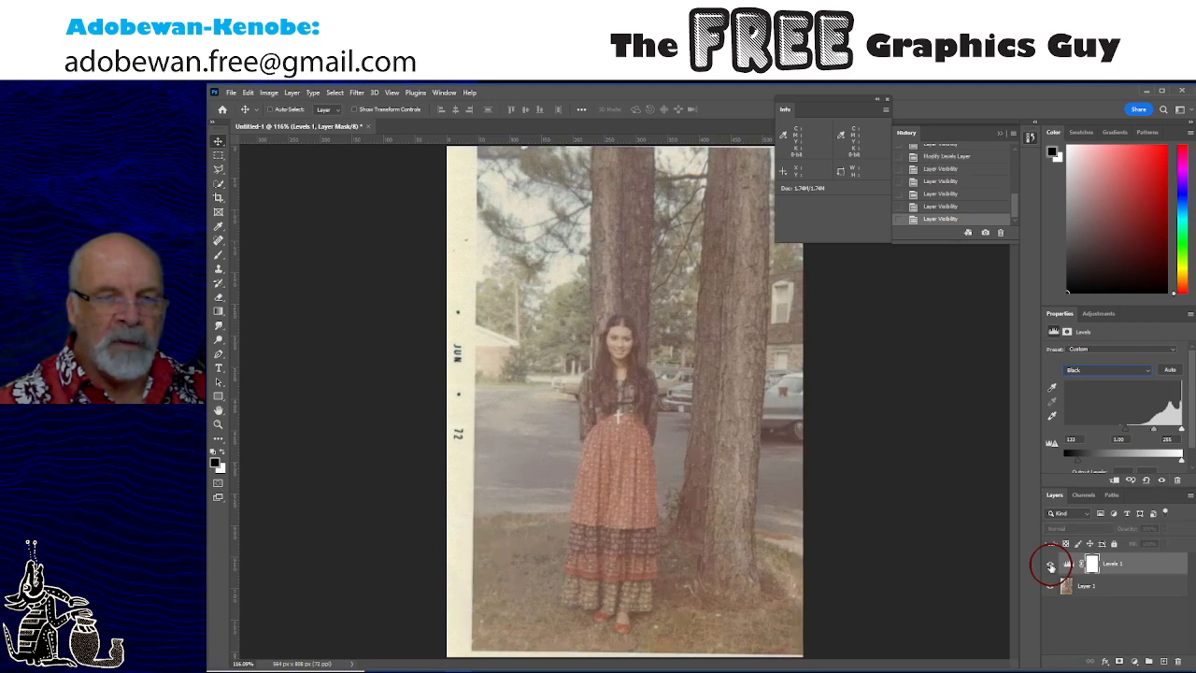
pyautogui.click(1051, 566)
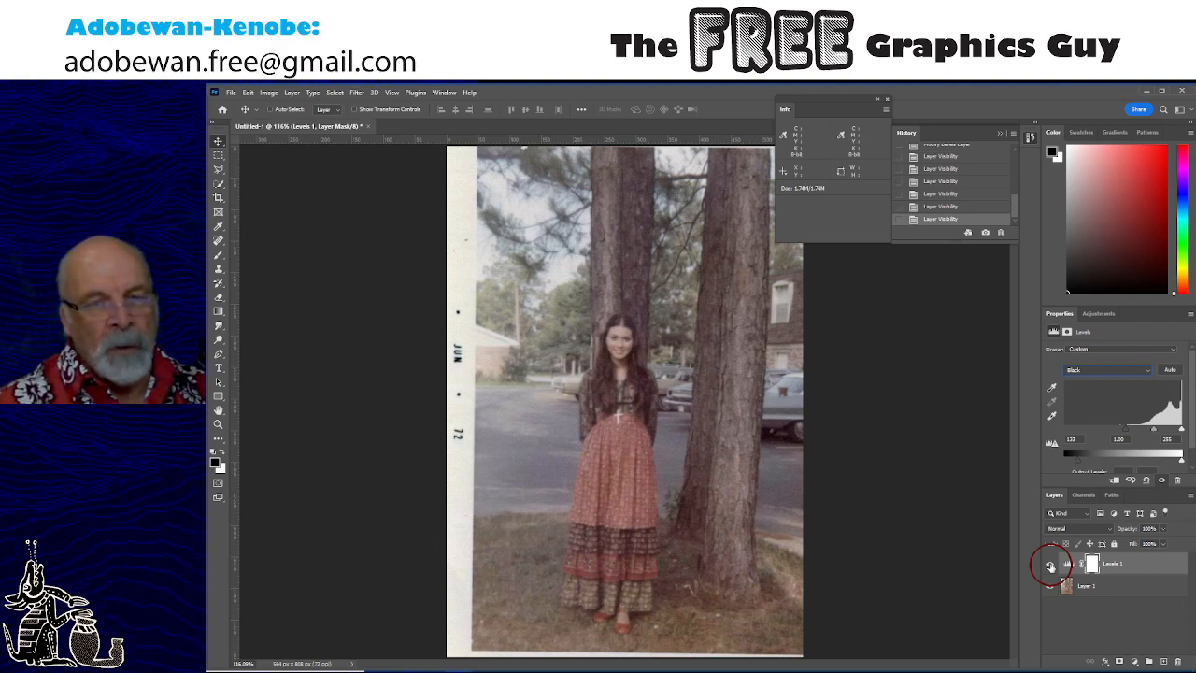
# Add a Curves adjustment layer above the Levels layer and enlarge its settings area to fit the whole curve graph.
pyautogui.click(1134, 660)
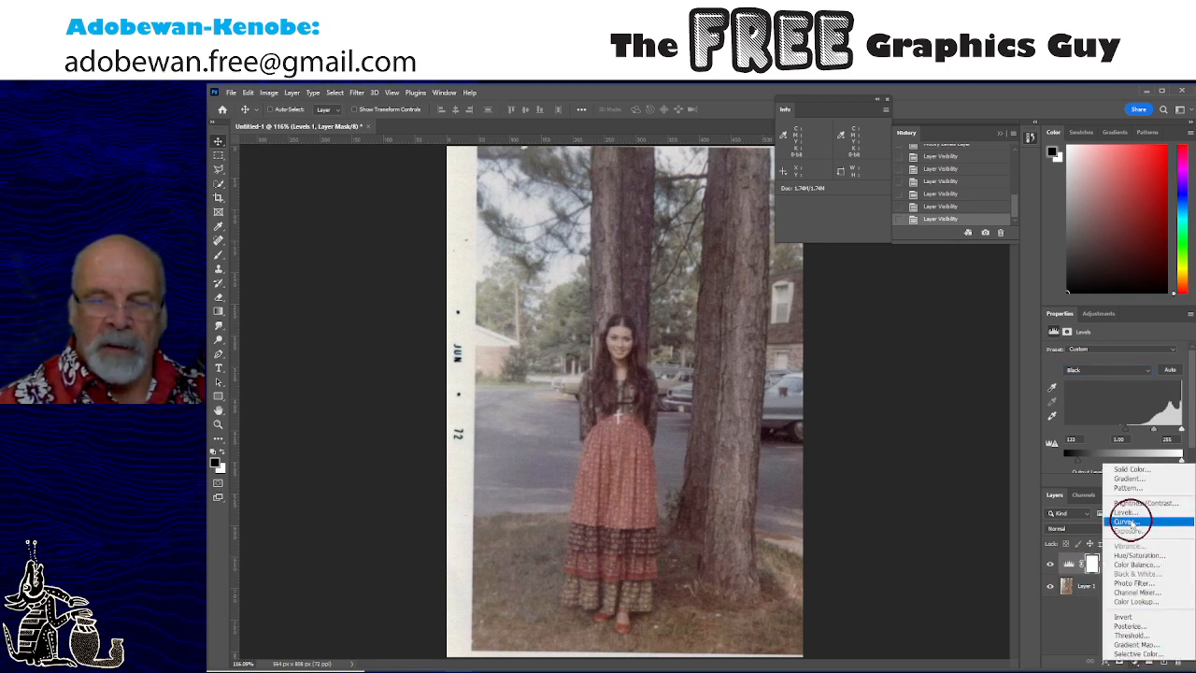
pyautogui.click(1126, 522)
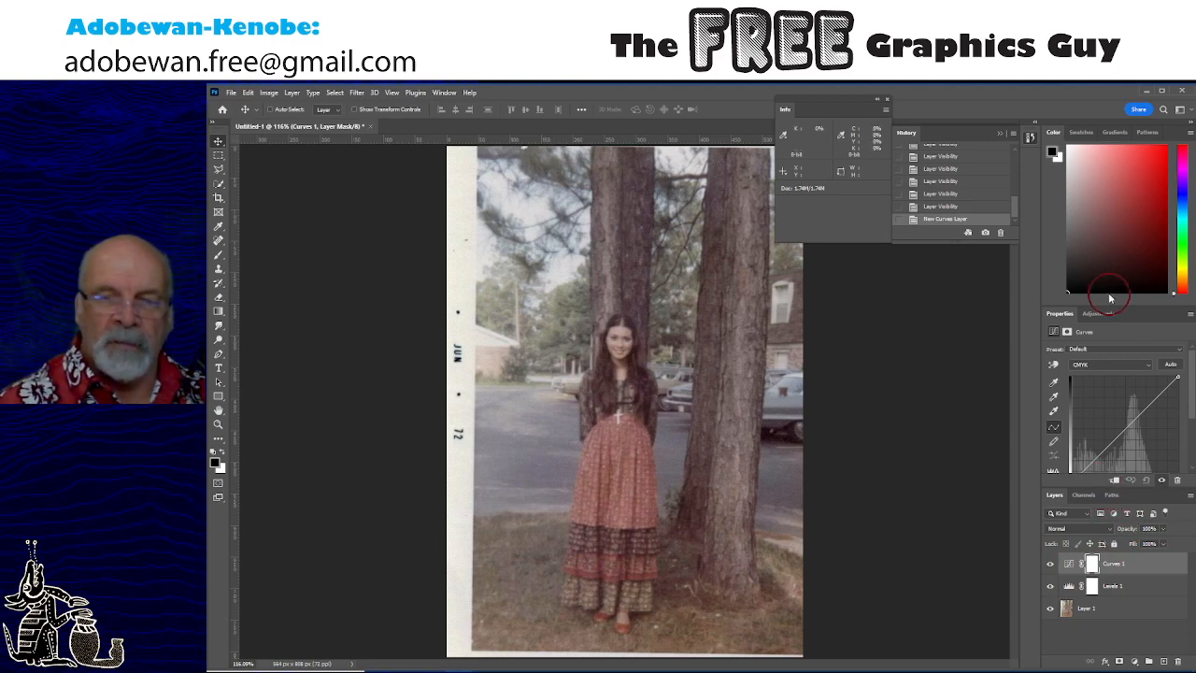
pyautogui.moveTo(1104, 306); pyautogui.dragTo(1103, 280)
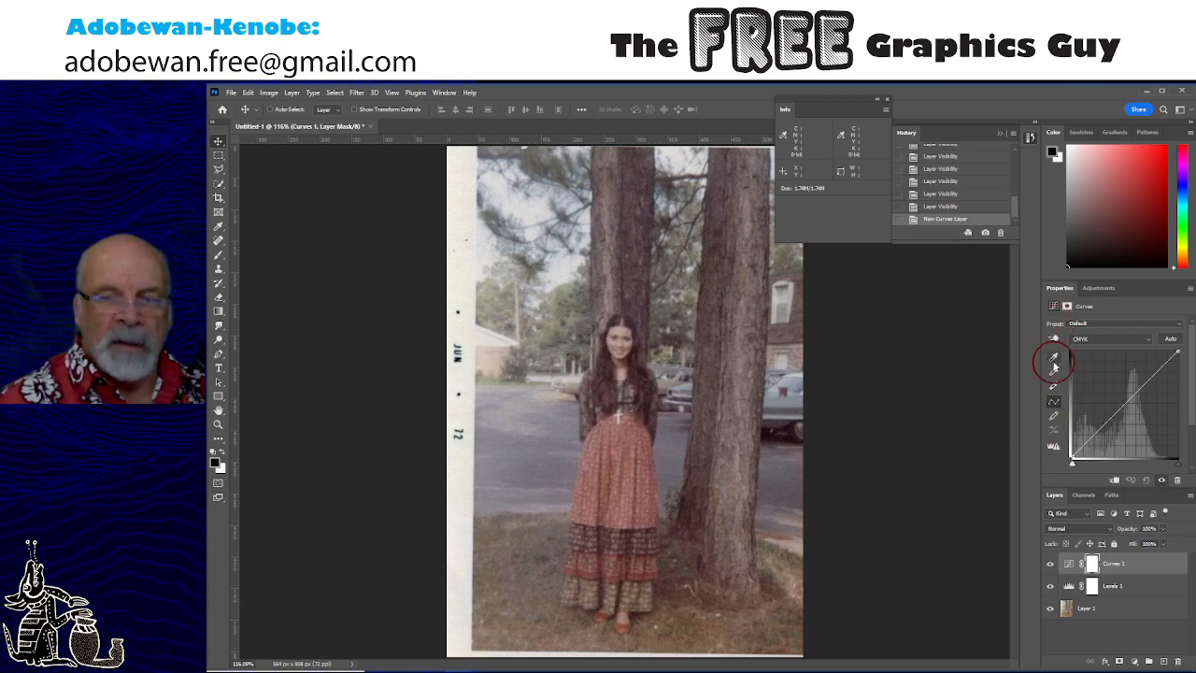
# Look at the Cyan channel's curve in the Curves layer and return to the composite CMYK curve.
pyautogui.click(1100, 340)
pyautogui.click(1100, 340)
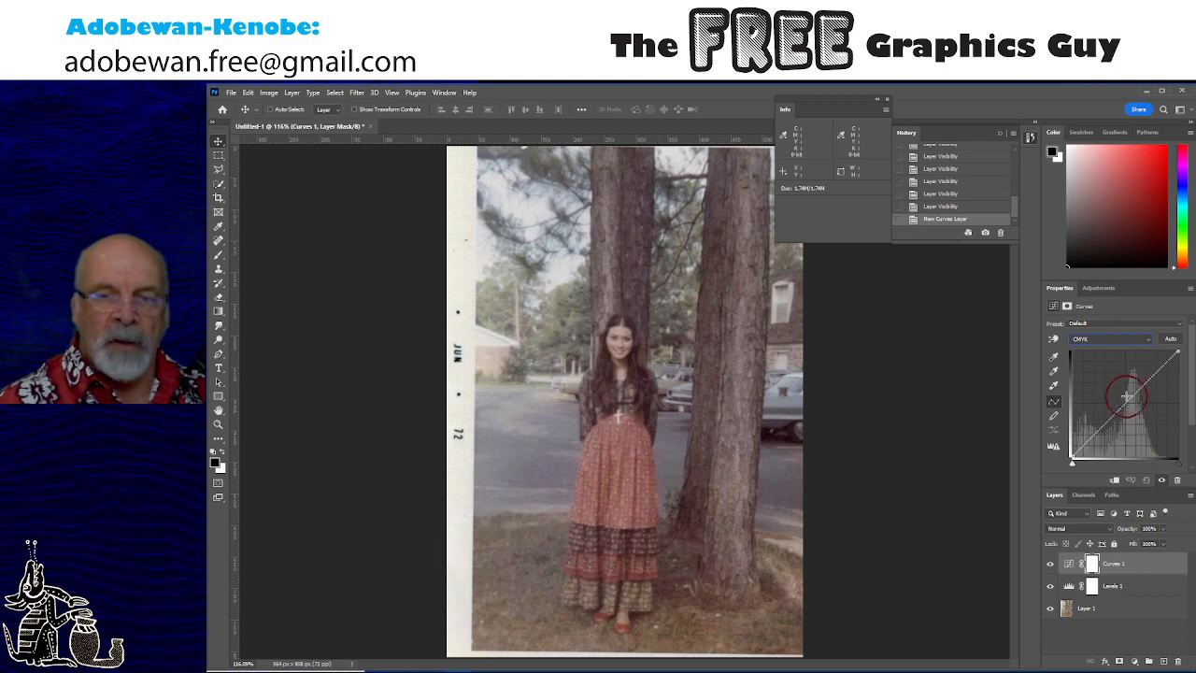
pyautogui.click(1087, 339)
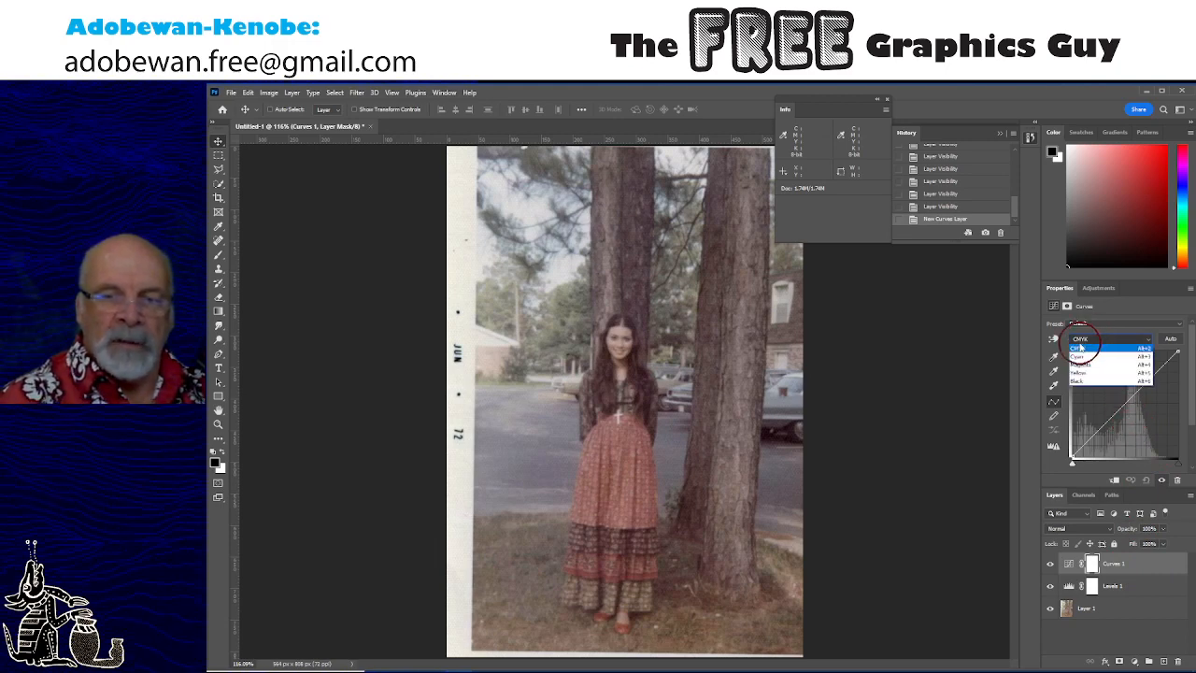
pyautogui.click(1080, 356)
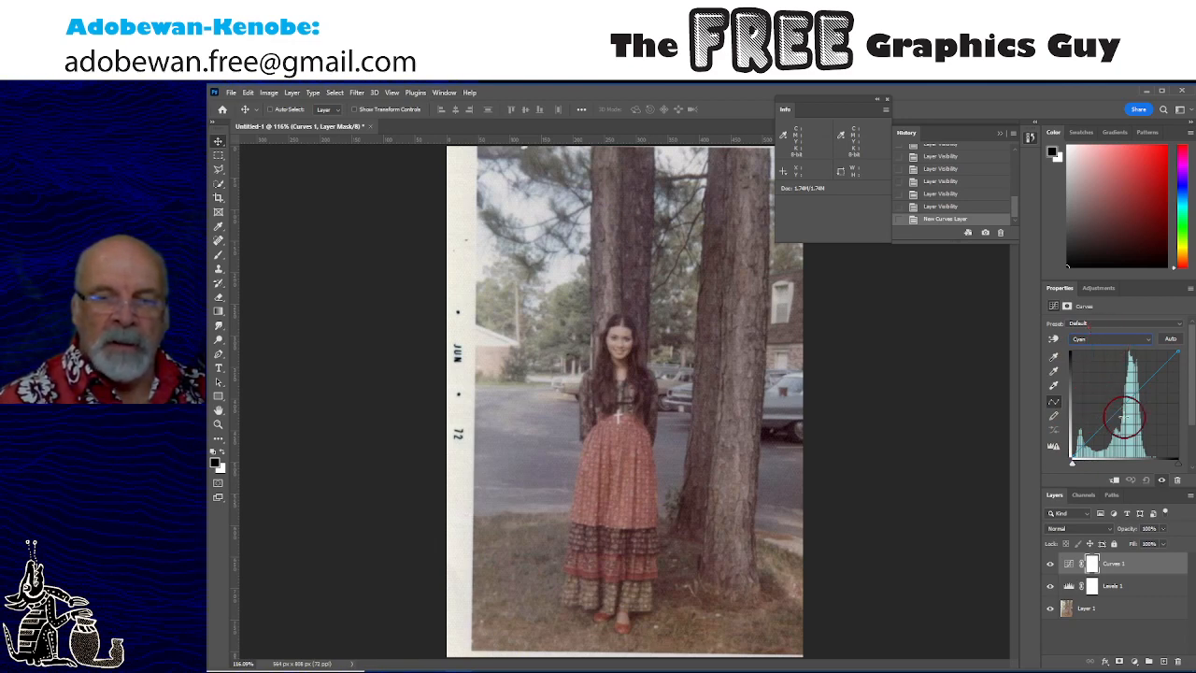
pyautogui.click(1106, 340)
pyautogui.click(1090, 335)
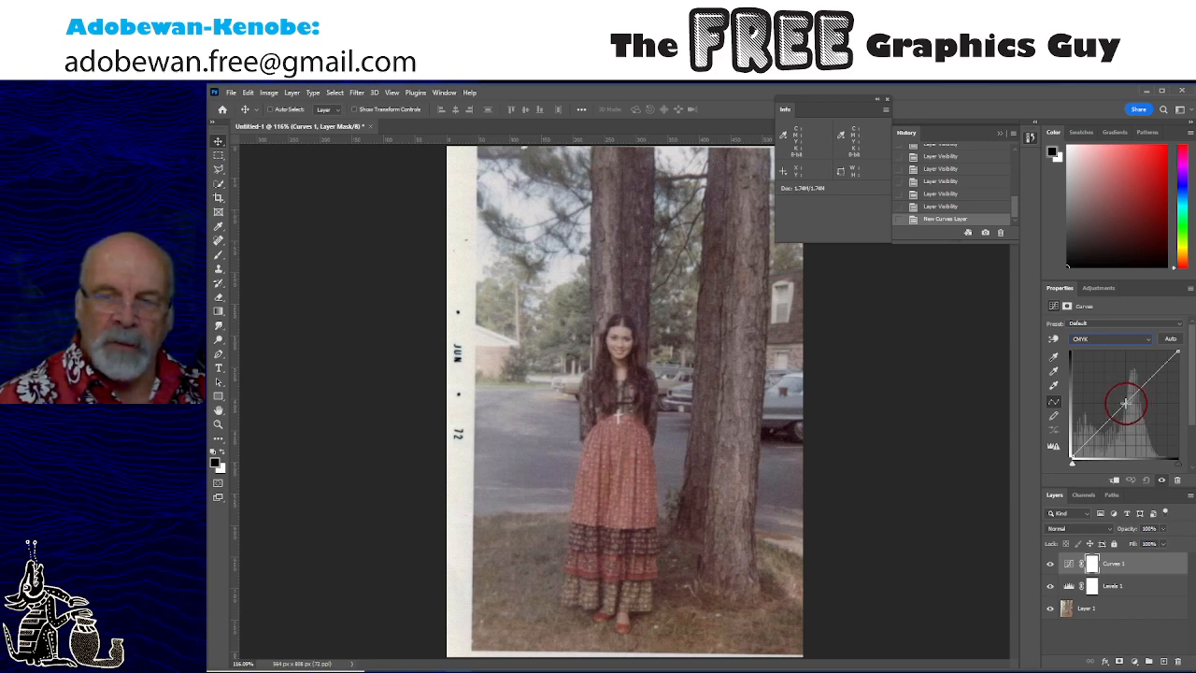
# Shape the composite CMYK curve into a gentle S by lowering a point in its lower quarter and raising one in its upper quarter.
pyautogui.moveTo(1097, 432); pyautogui.dragTo(1095, 441)
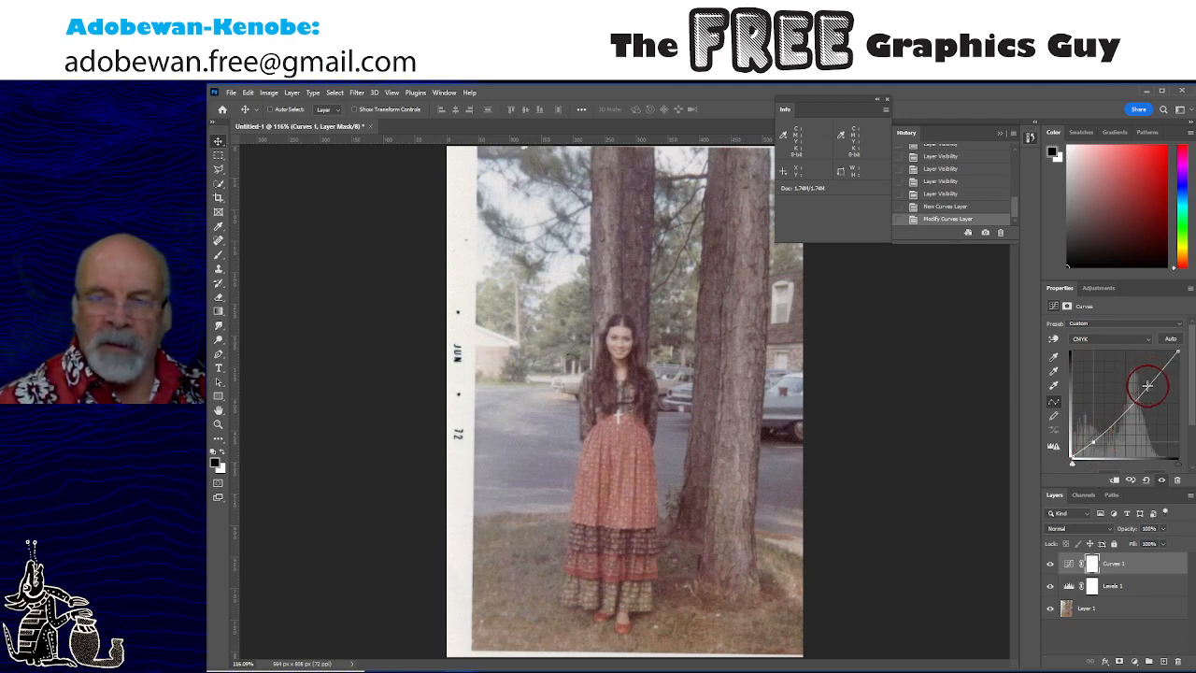
pyautogui.moveTo(1146, 384); pyautogui.dragTo(1150, 372)
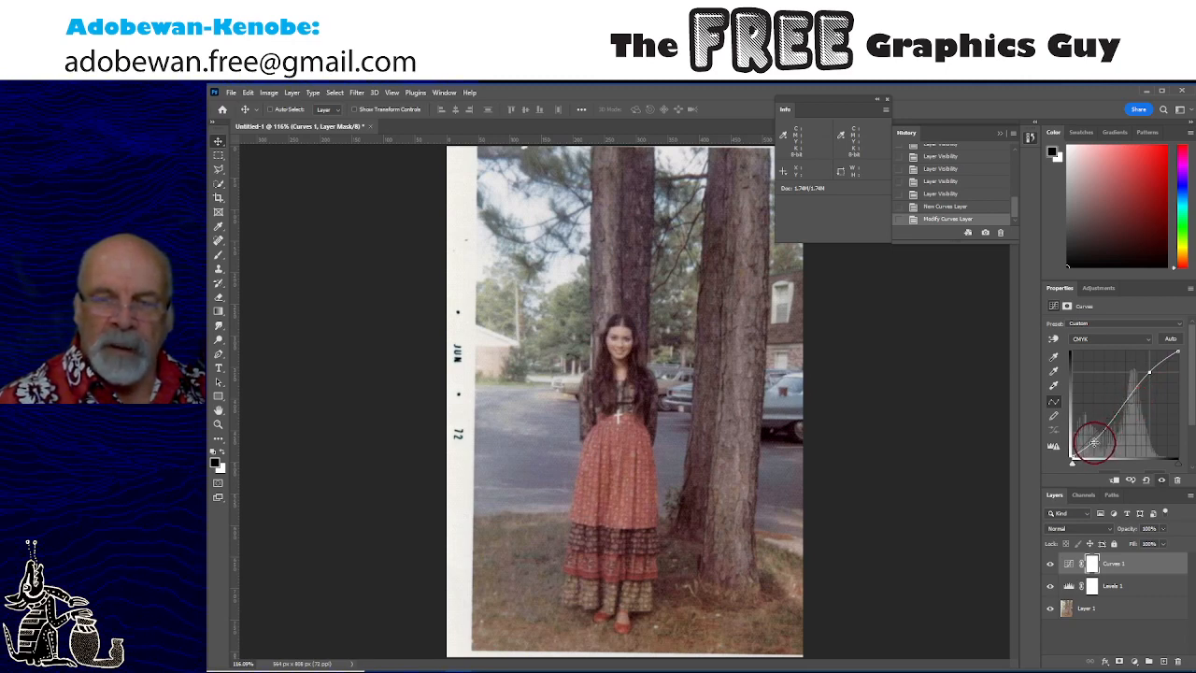
pyautogui.moveTo(1095, 442); pyautogui.dragTo(1096, 439)
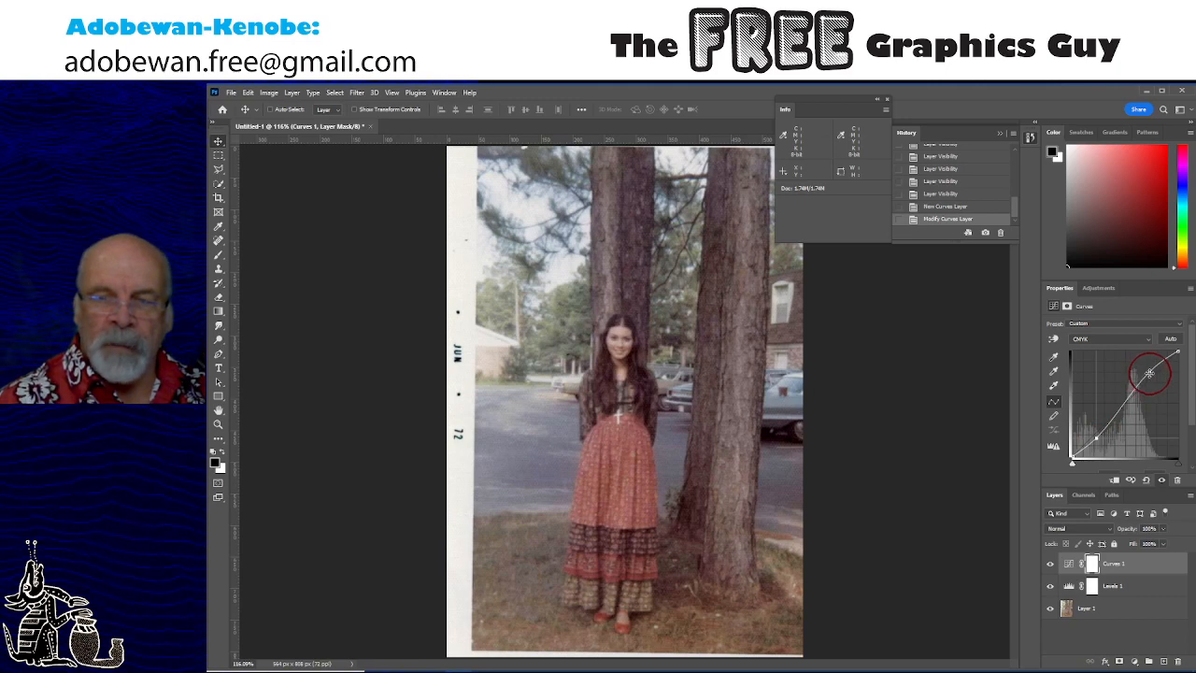
pyautogui.moveTo(1149, 373); pyautogui.dragTo(1152, 369)
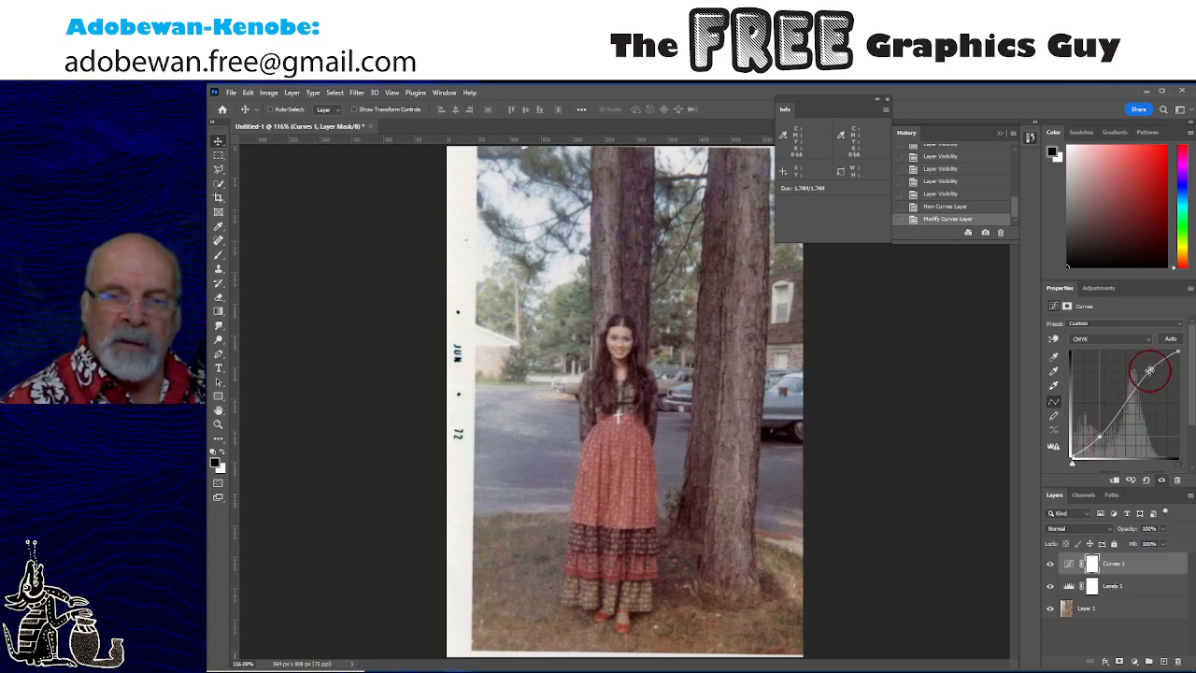
pyautogui.click(1101, 436)
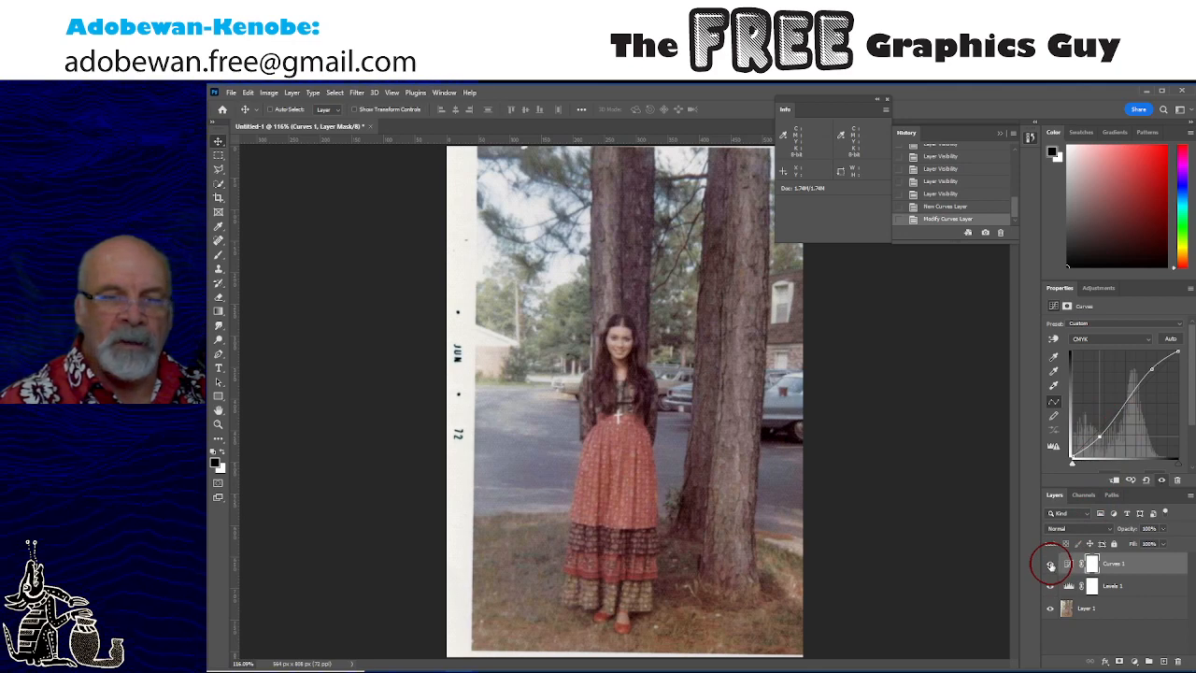
# Toggle the Curves layer's visibility twice to compare the photo with and without the added contrast.
pyautogui.click(1050, 565)
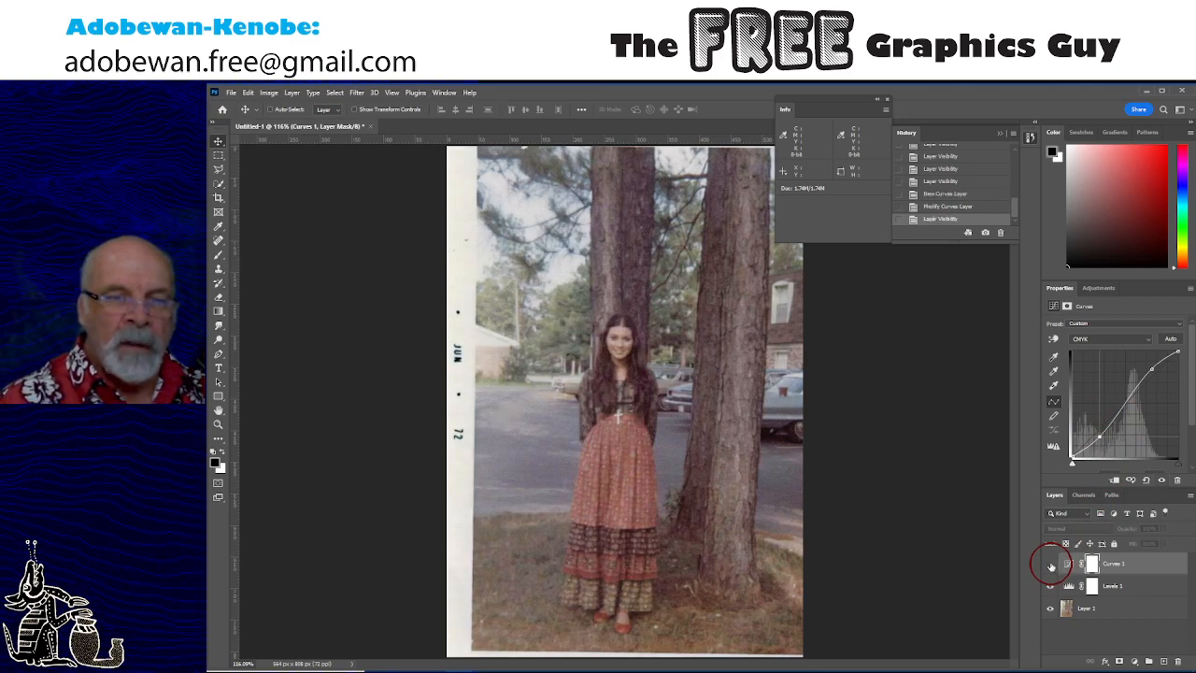
pyautogui.click(1050, 566)
pyautogui.click(1050, 565)
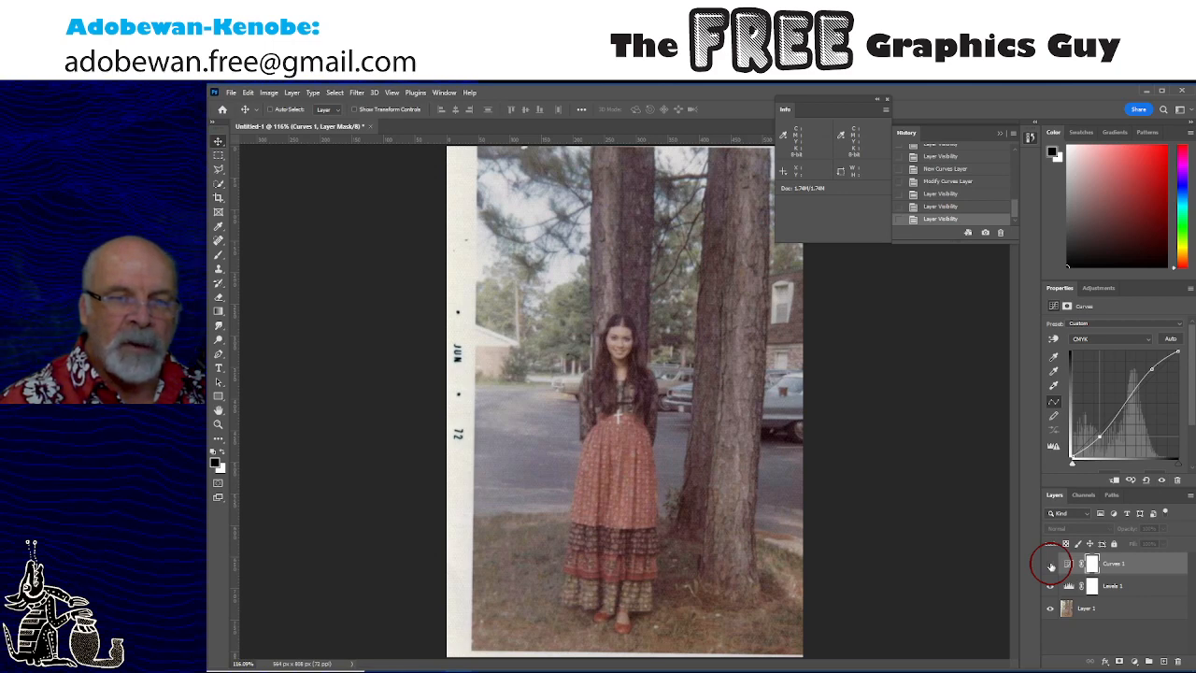
pyautogui.click(1050, 566)
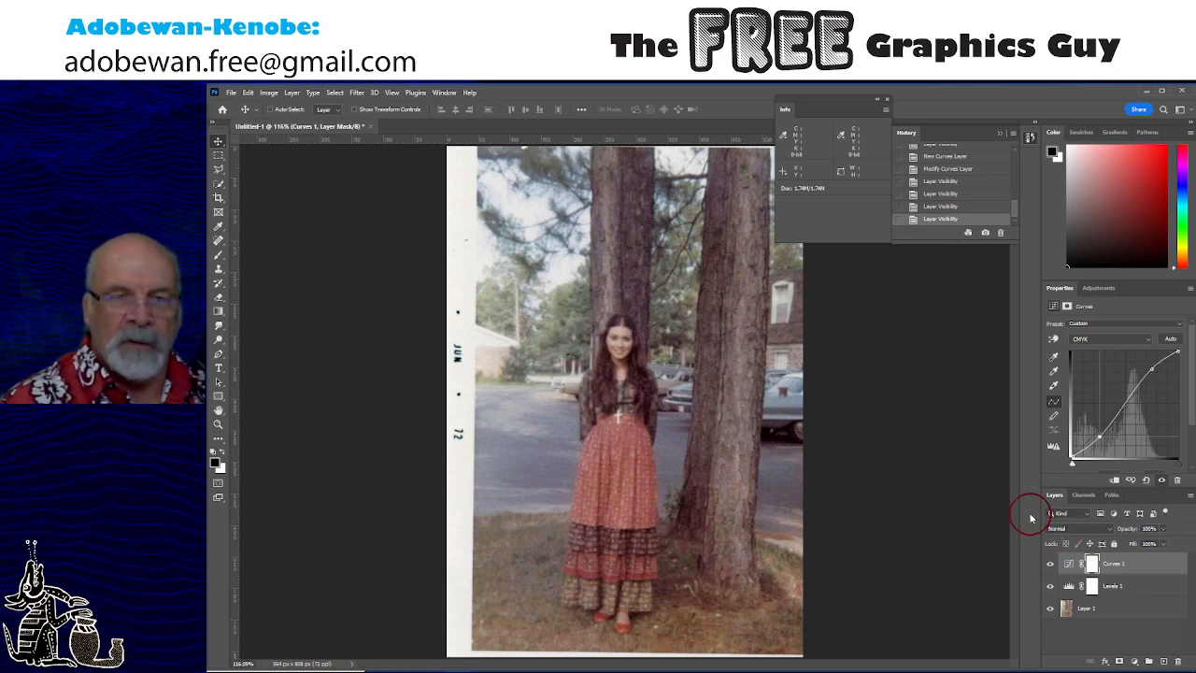
# Give the Cyan channel's curve a slight S shape, lowering its lower-quarter point and raising its upper-quarter point, and return to the CMYK curve.
pyautogui.click(1112, 344)
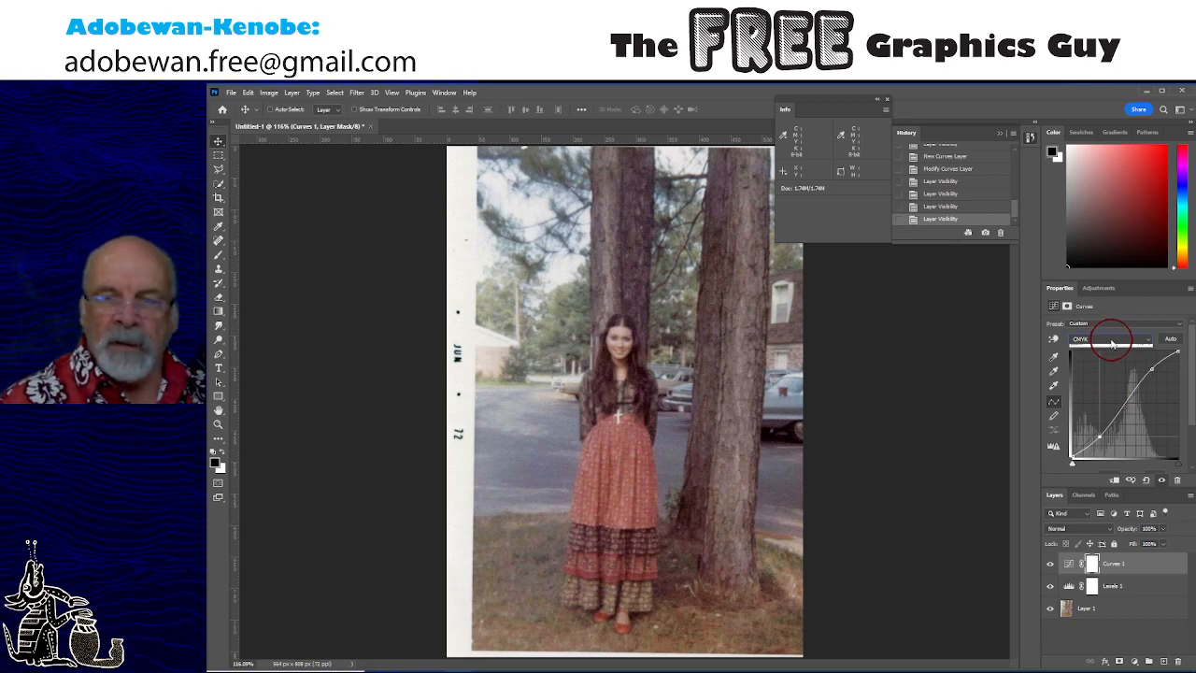
pyautogui.click(1103, 356)
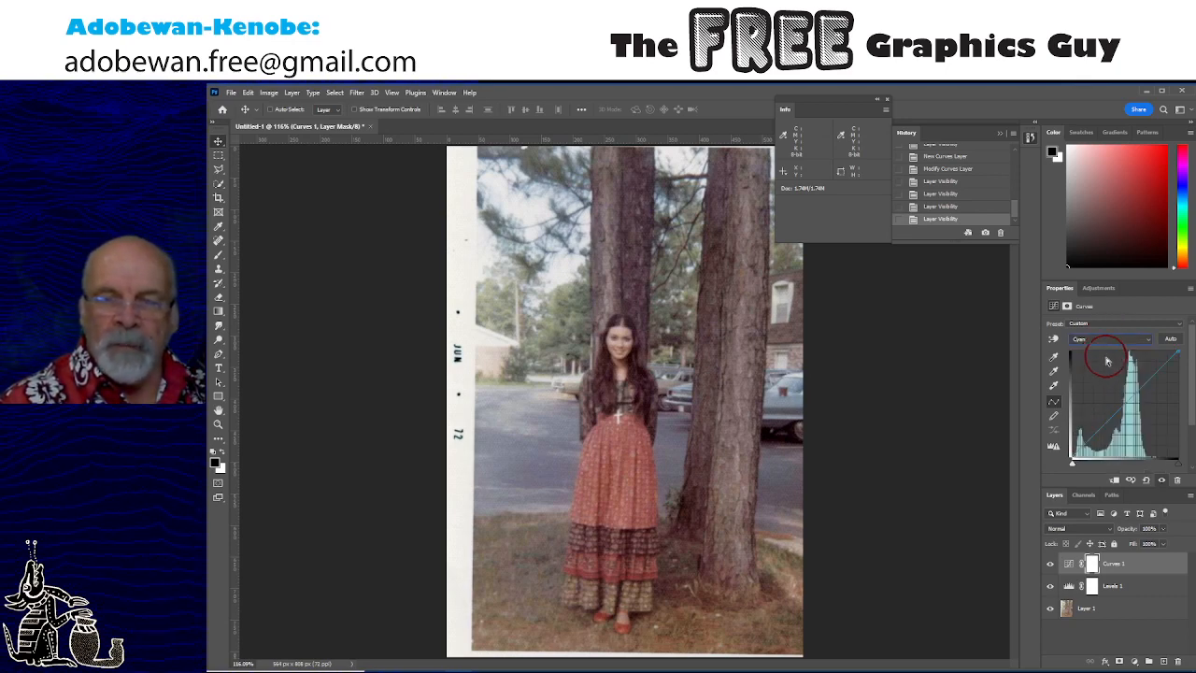
pyautogui.moveTo(1093, 435); pyautogui.dragTo(1092, 439)
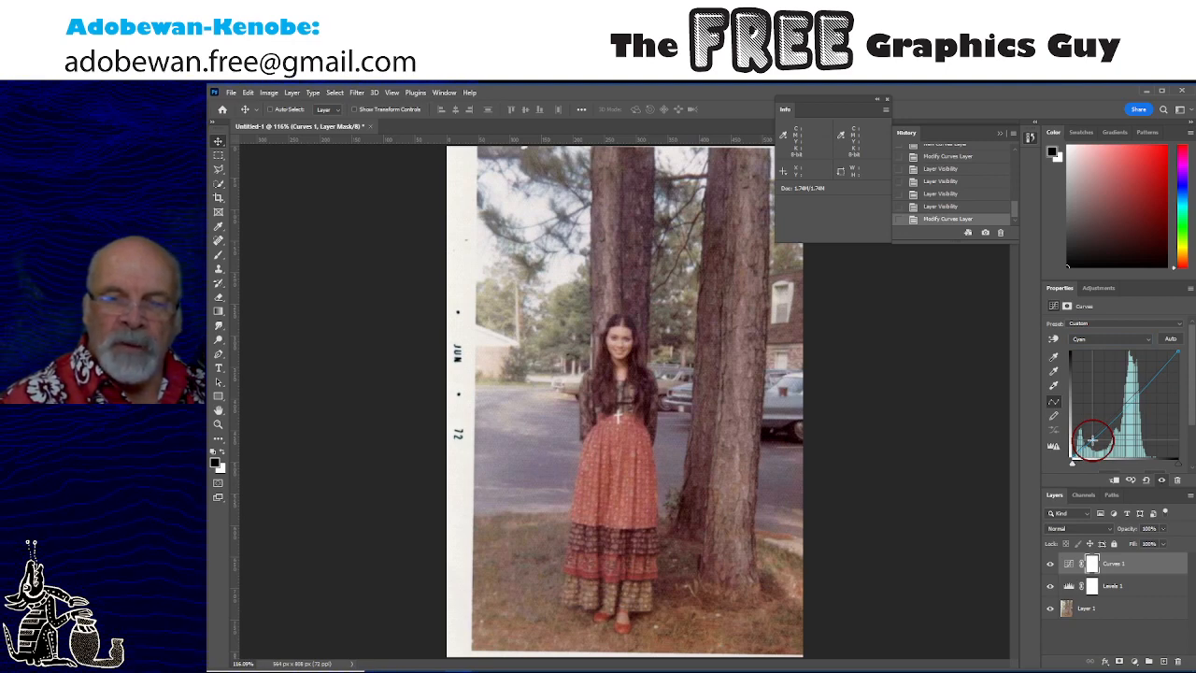
pyautogui.click(1151, 378)
pyautogui.moveTo(1151, 379); pyautogui.dragTo(1148, 372)
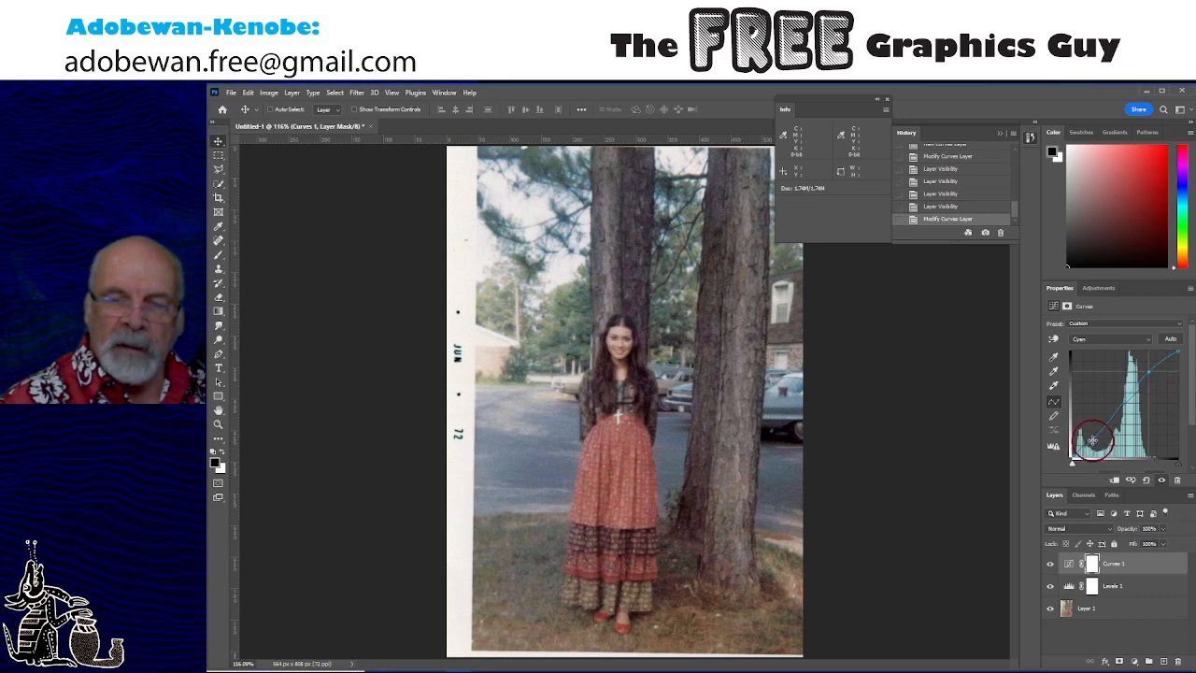
pyautogui.click(1093, 440)
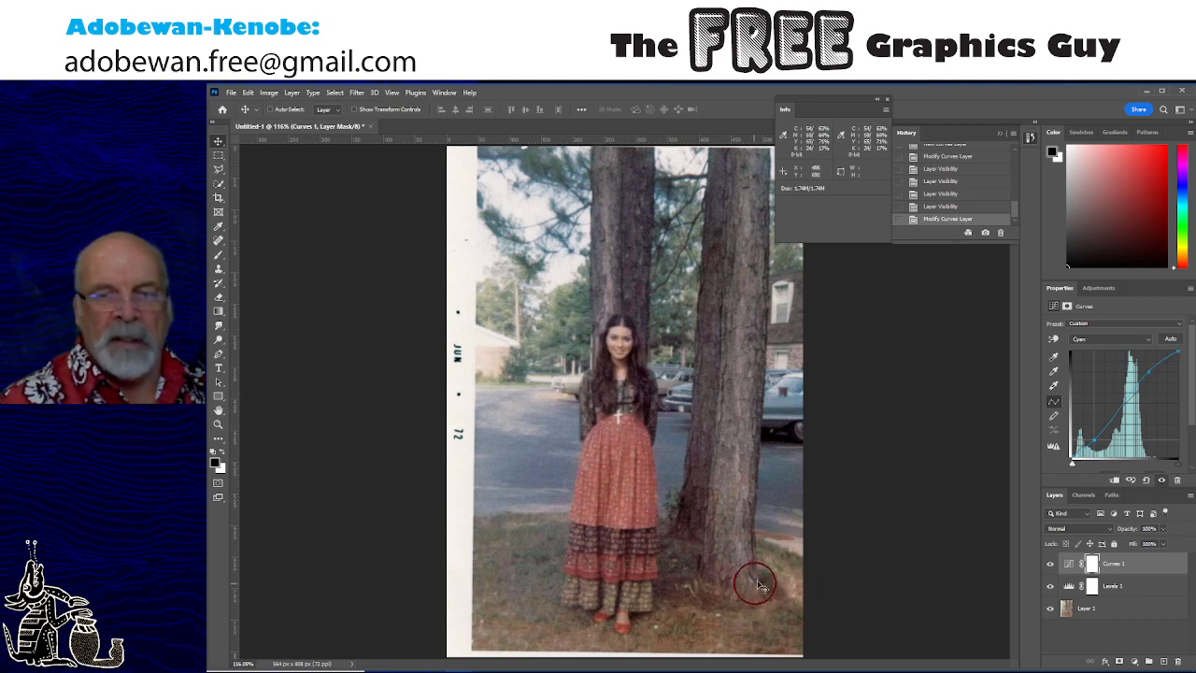
pyautogui.click(1108, 341)
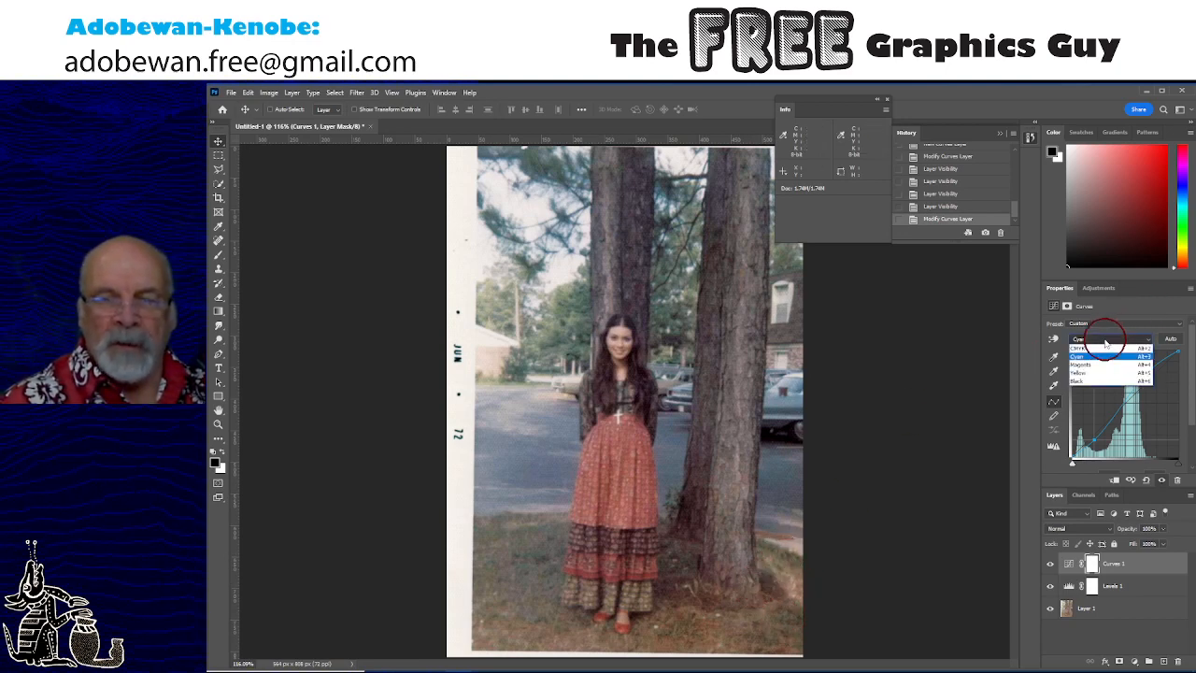
pyautogui.click(1094, 351)
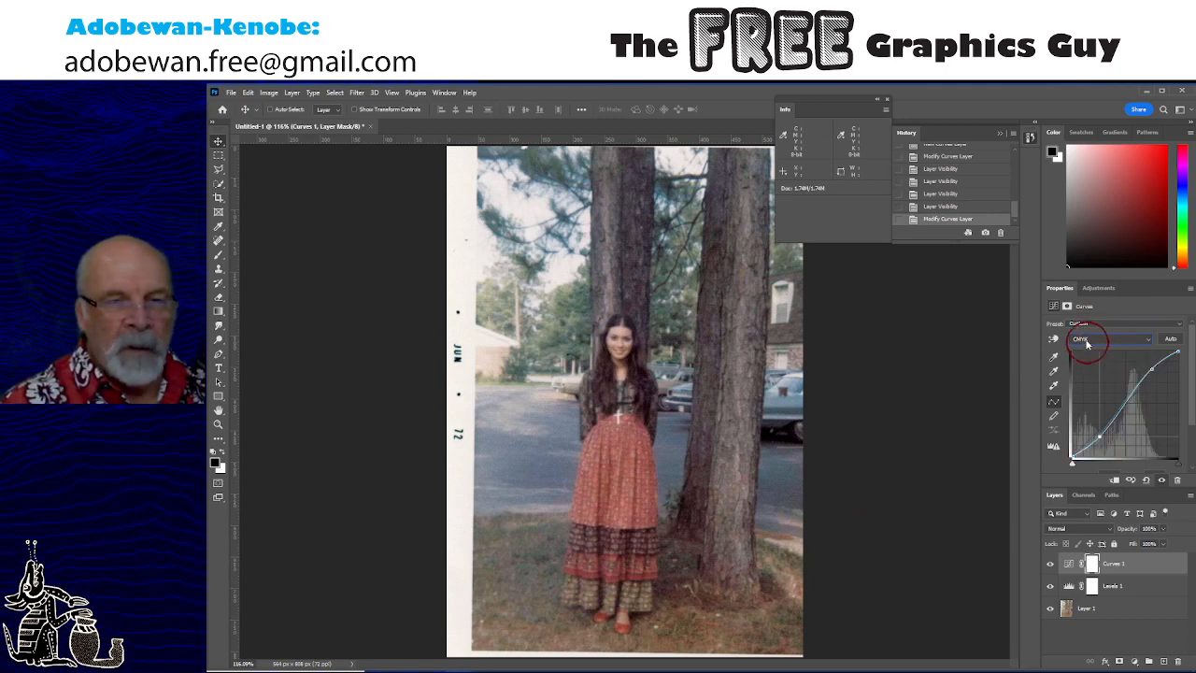
# Show only the original photo layer and restore all layers, twice, to compare the faded original with the full correction.
pyautogui.keyDown('alt'); pyautogui.click(1049, 609); pyautogui.keyUp('alt')
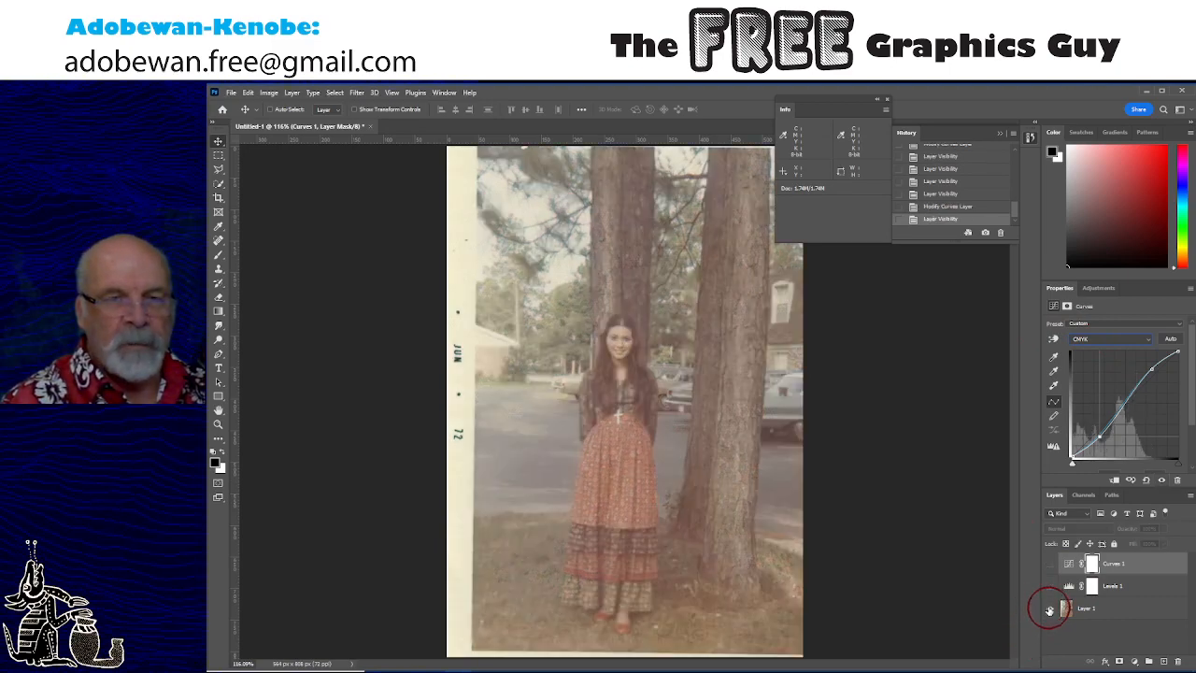
pyautogui.keyDown('alt'); pyautogui.click(1049, 609); pyautogui.keyUp('alt')
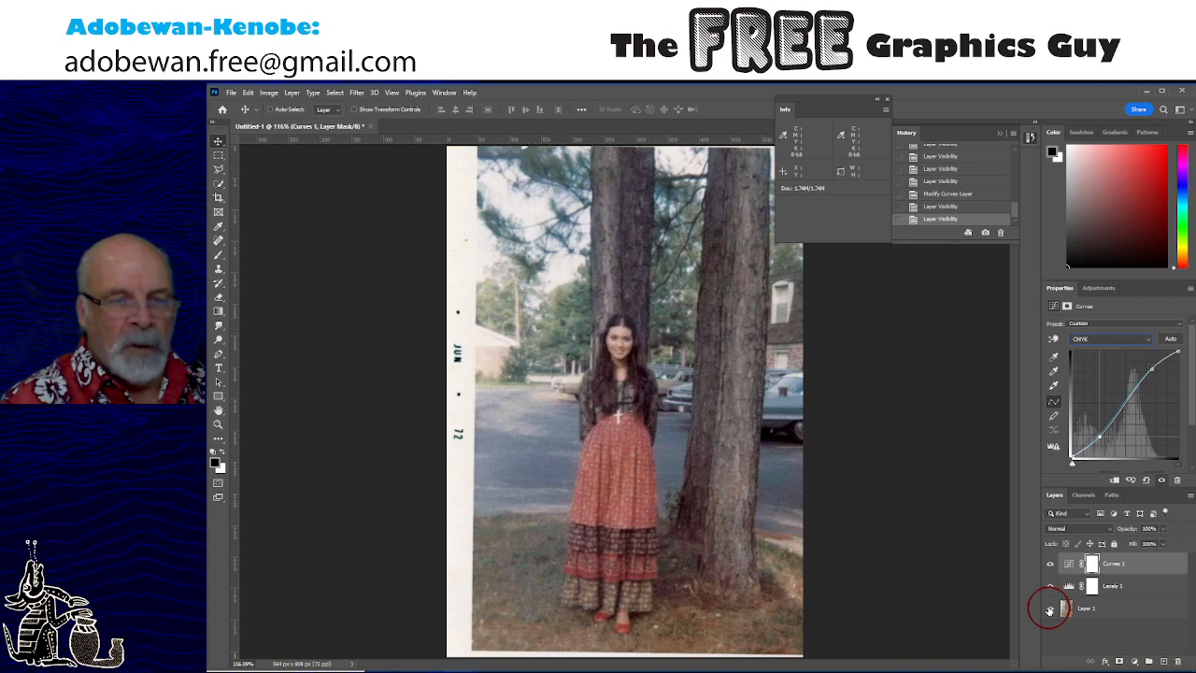
pyautogui.keyDown('alt'); pyautogui.click(1049, 610); pyautogui.keyUp('alt')
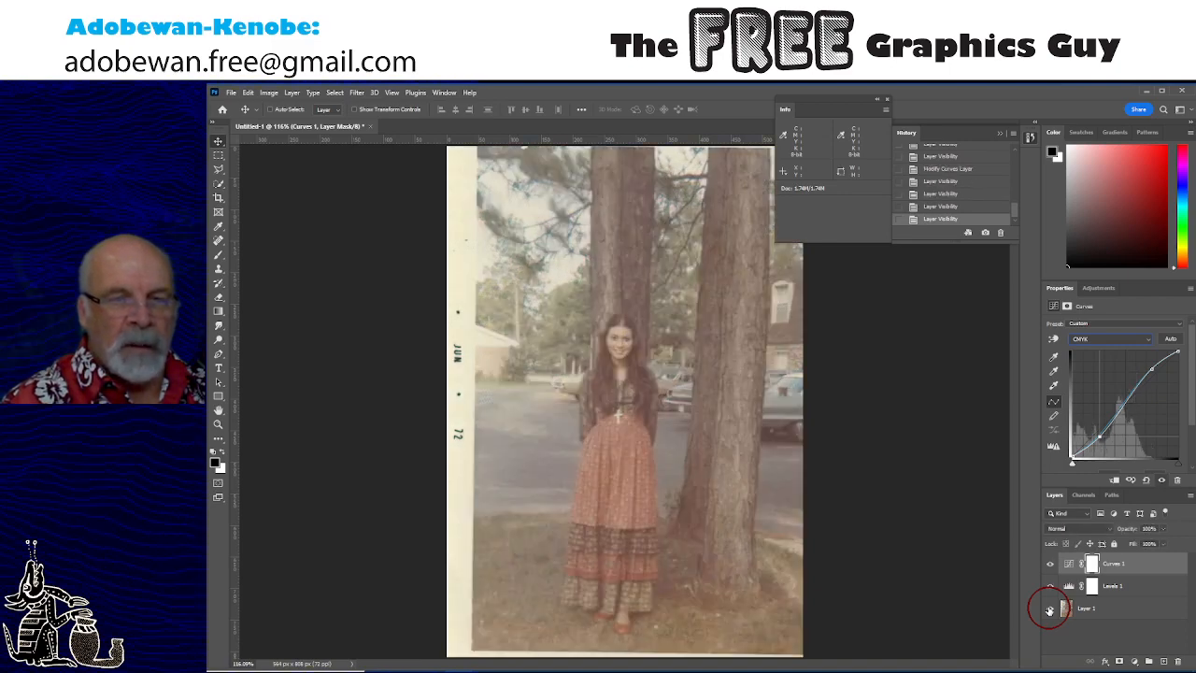
pyautogui.keyDown('alt'); pyautogui.click(1050, 610); pyautogui.keyUp('alt')
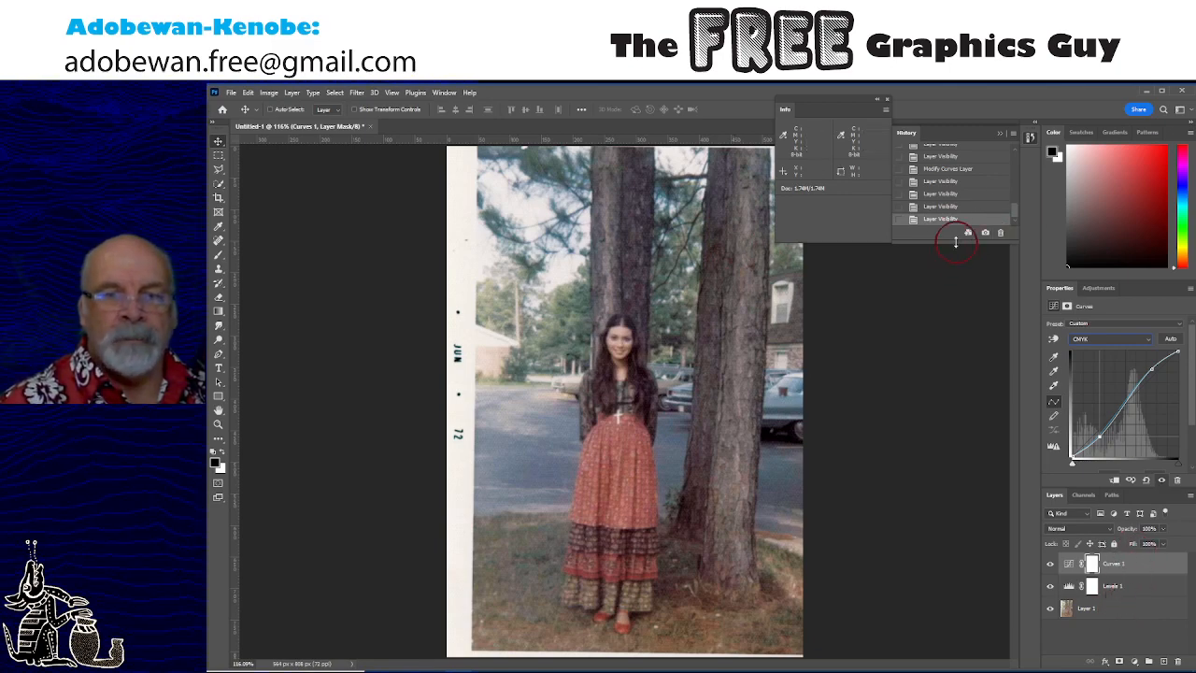
# Extend the History list to show every state, and review the Levels and Curves adjustment layers' settings.
pyautogui.moveTo(956, 242); pyautogui.dragTo(957, 531)
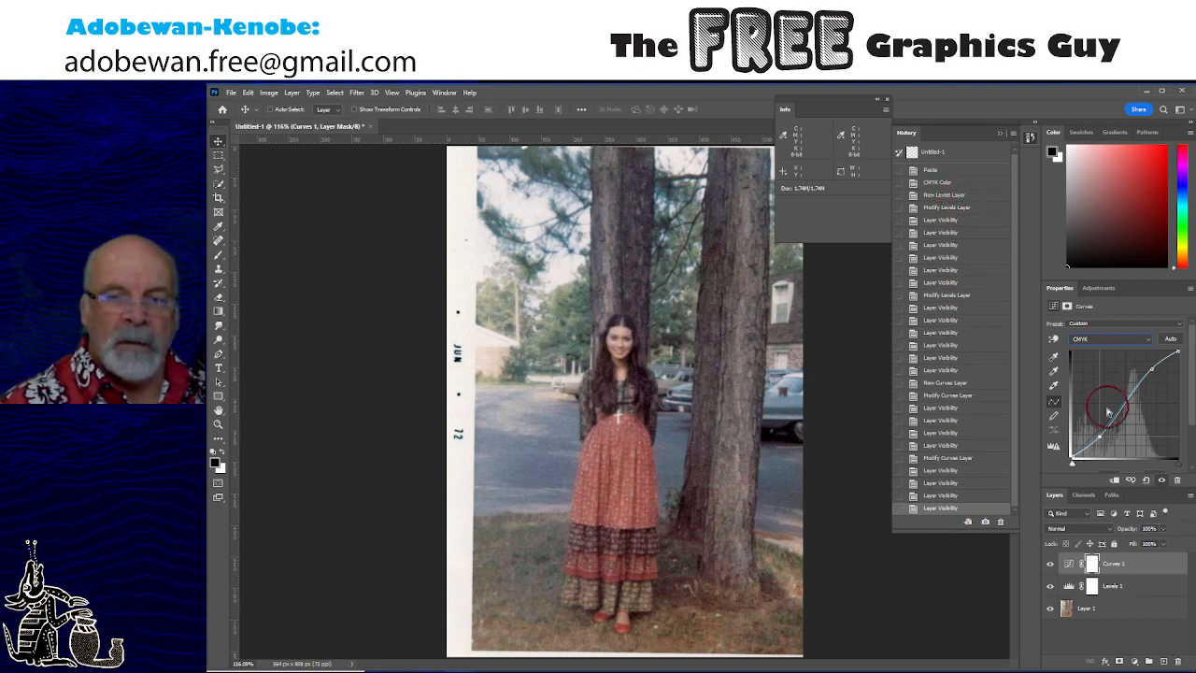
pyautogui.click(1148, 585)
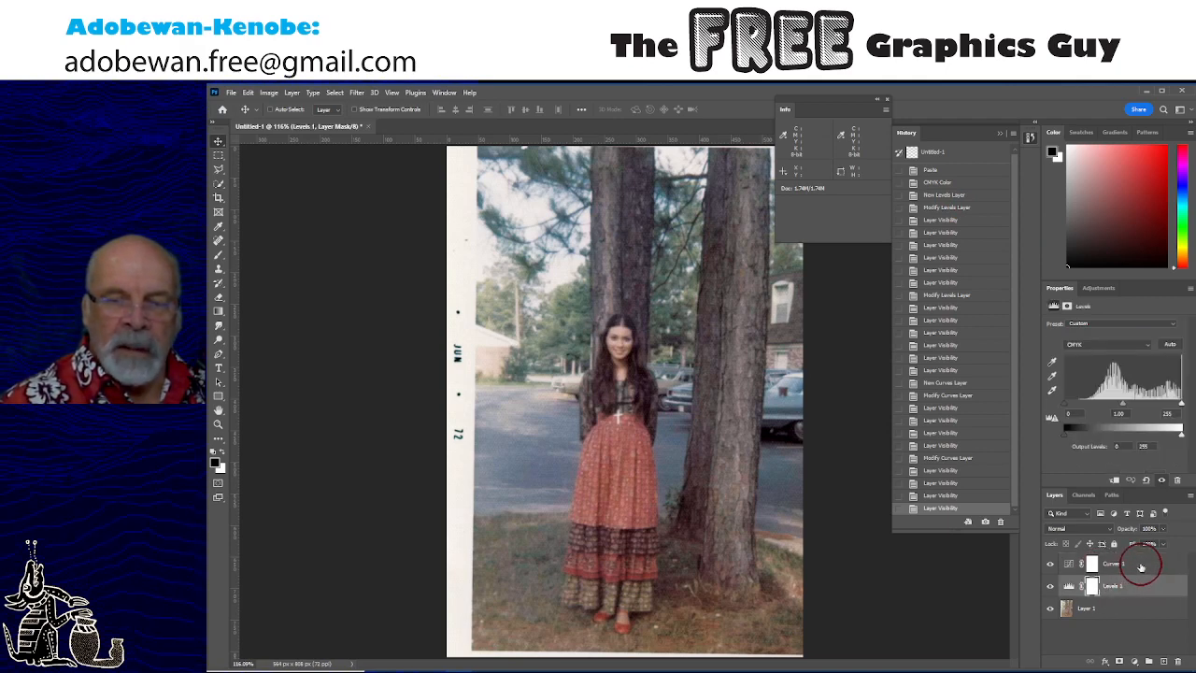
pyautogui.click(1141, 566)
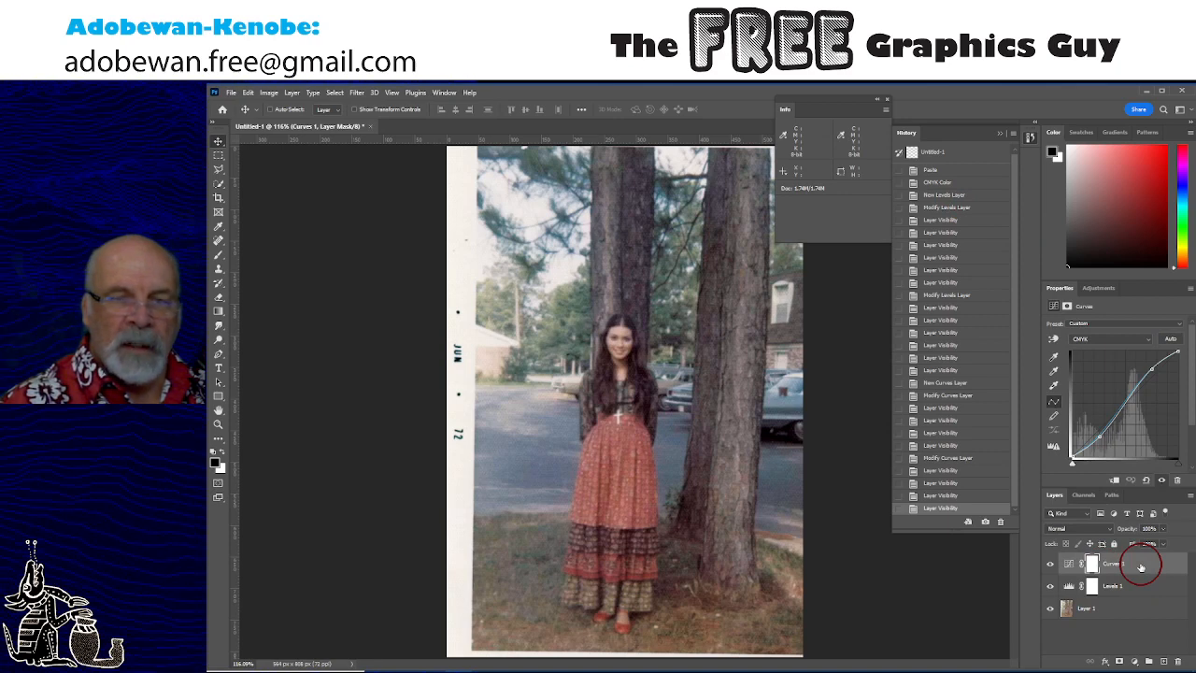